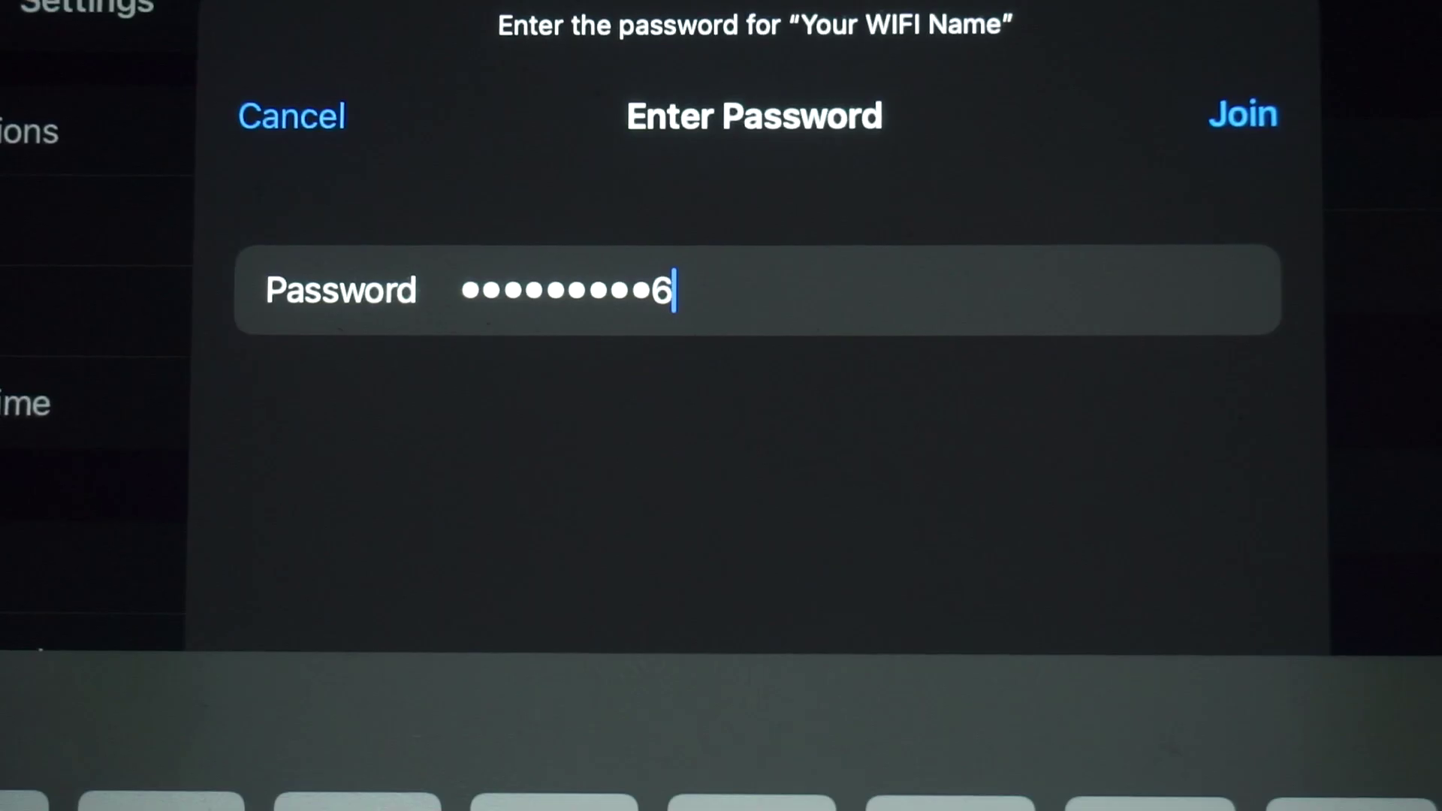
- Join the iPad to 'Your WIFI Name' with the label password, then start entering the router address in Edge
left_click(1243, 114)
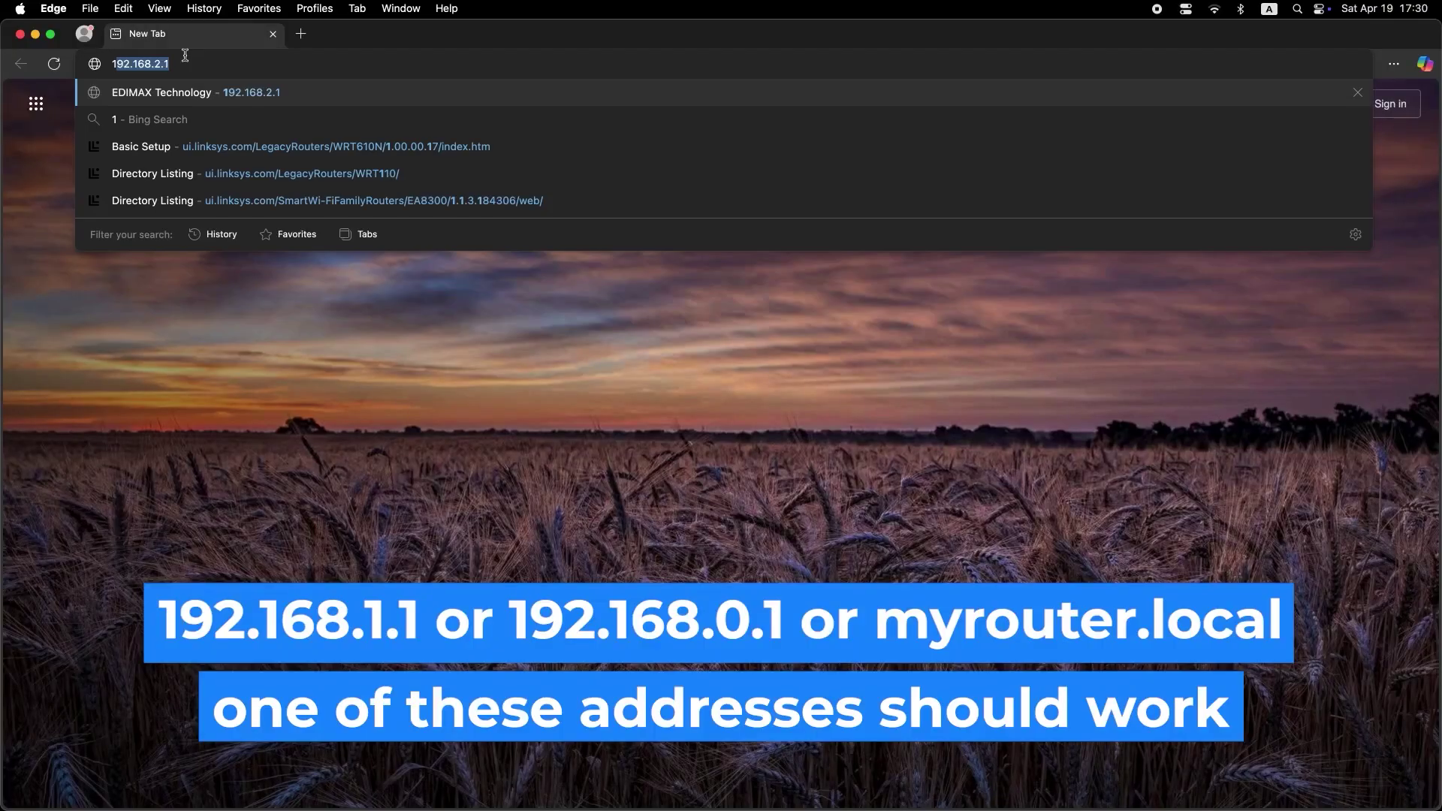
type("92")
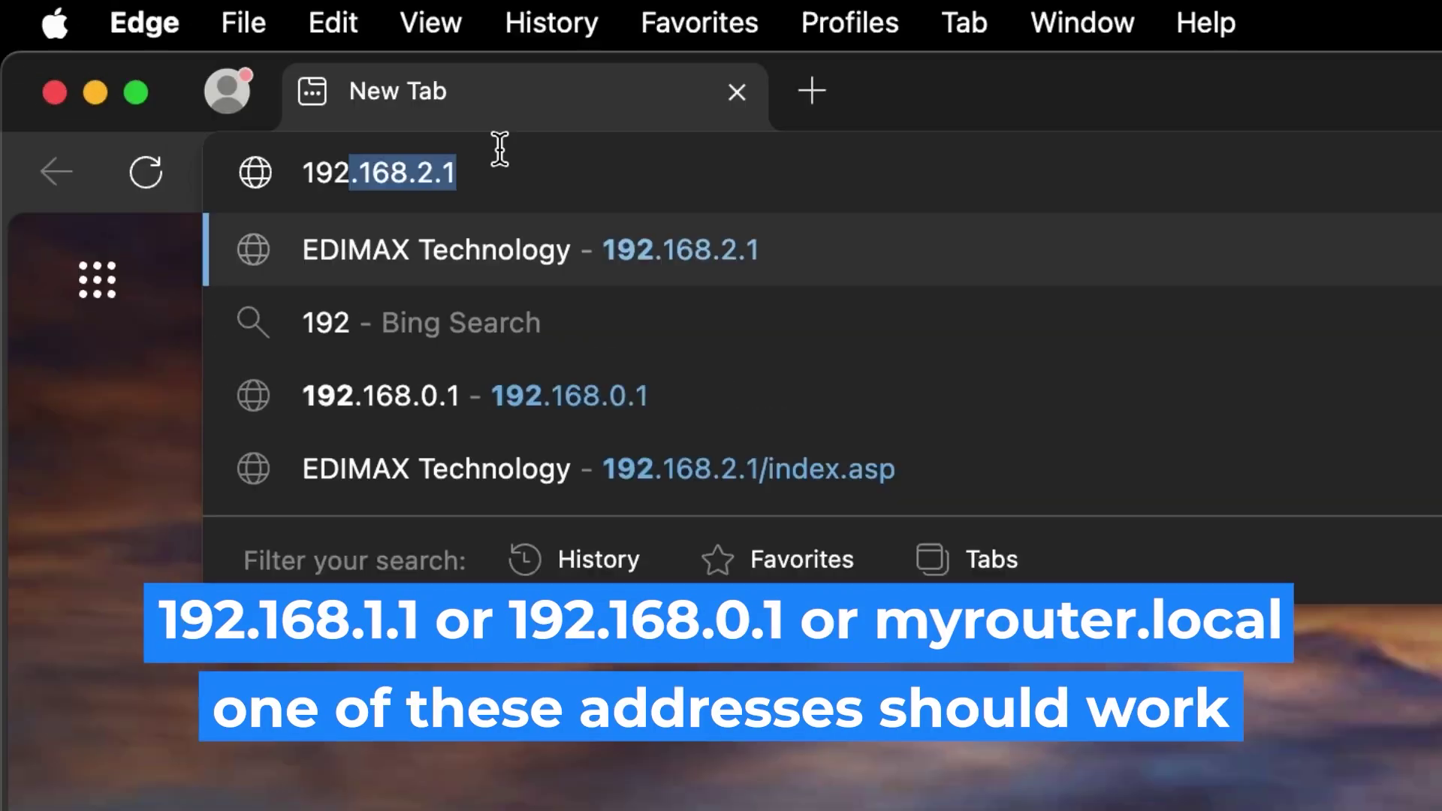
- Correct the suggested address to 192.168.1.1 and load the router's sign-in page
key("Right")
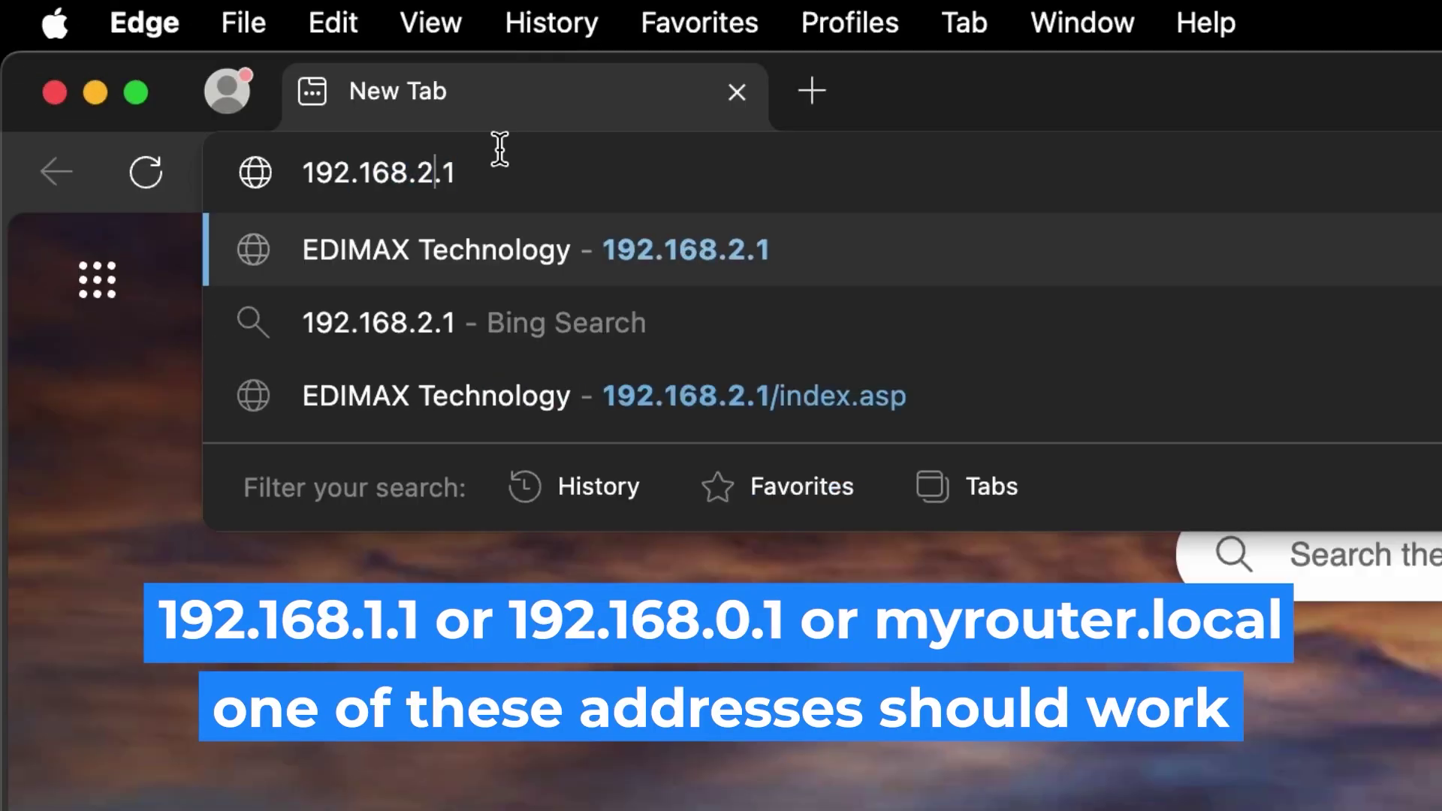
key("Left")
key("Left")
key("BackSpace")
type("1")
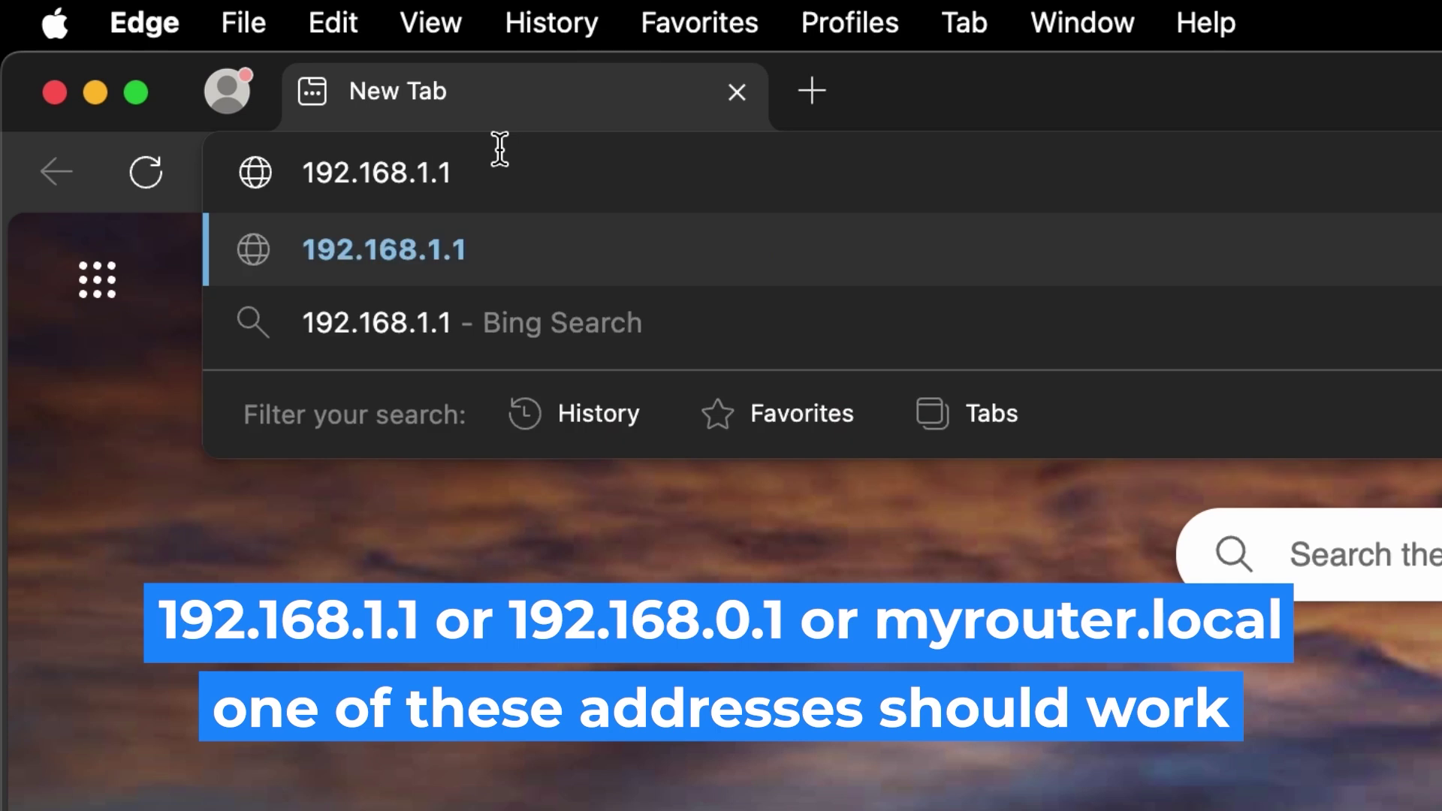
key("Return")
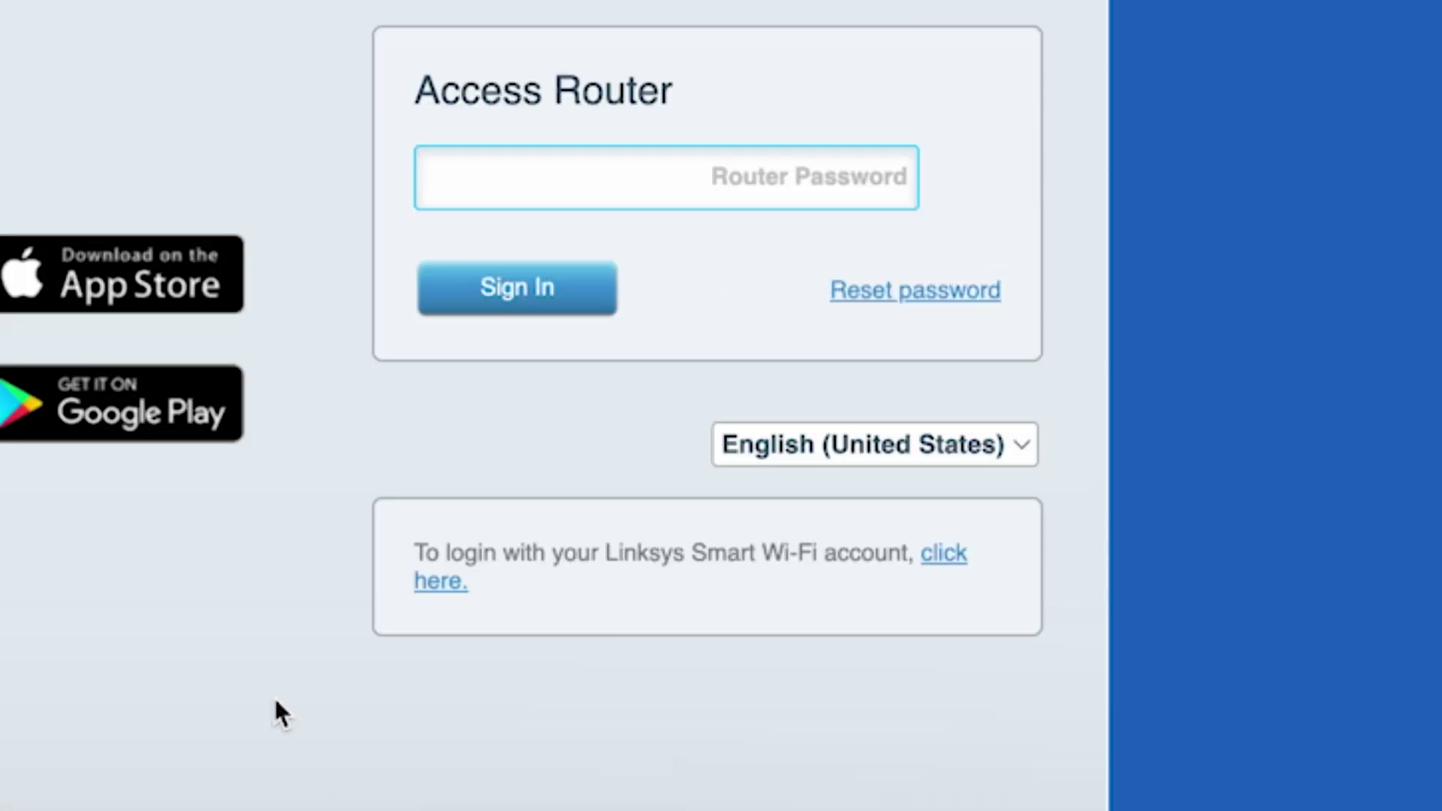
- Keep the language as English (United States) and sign in with the default router password
left_click(1015, 443)
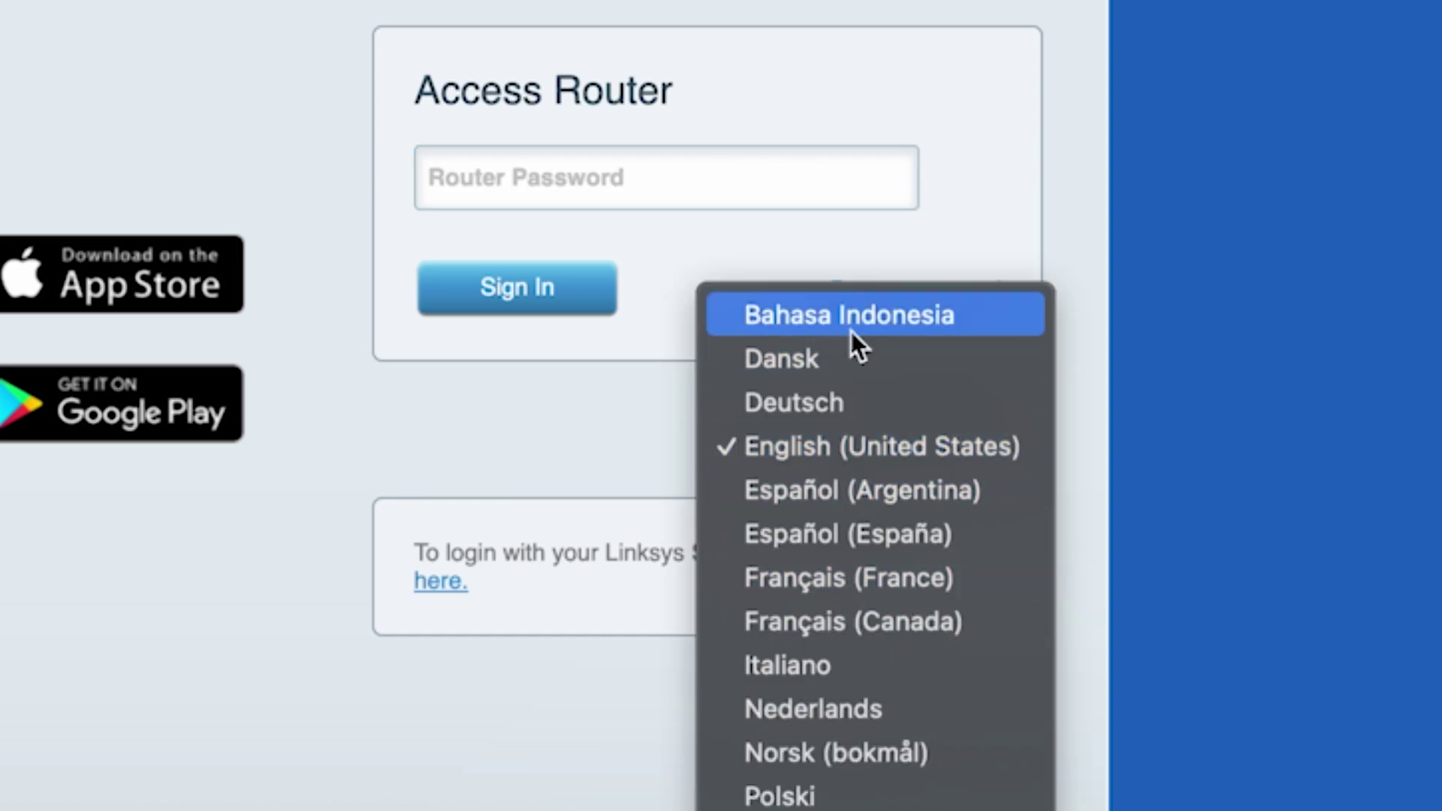
left_click(861, 438)
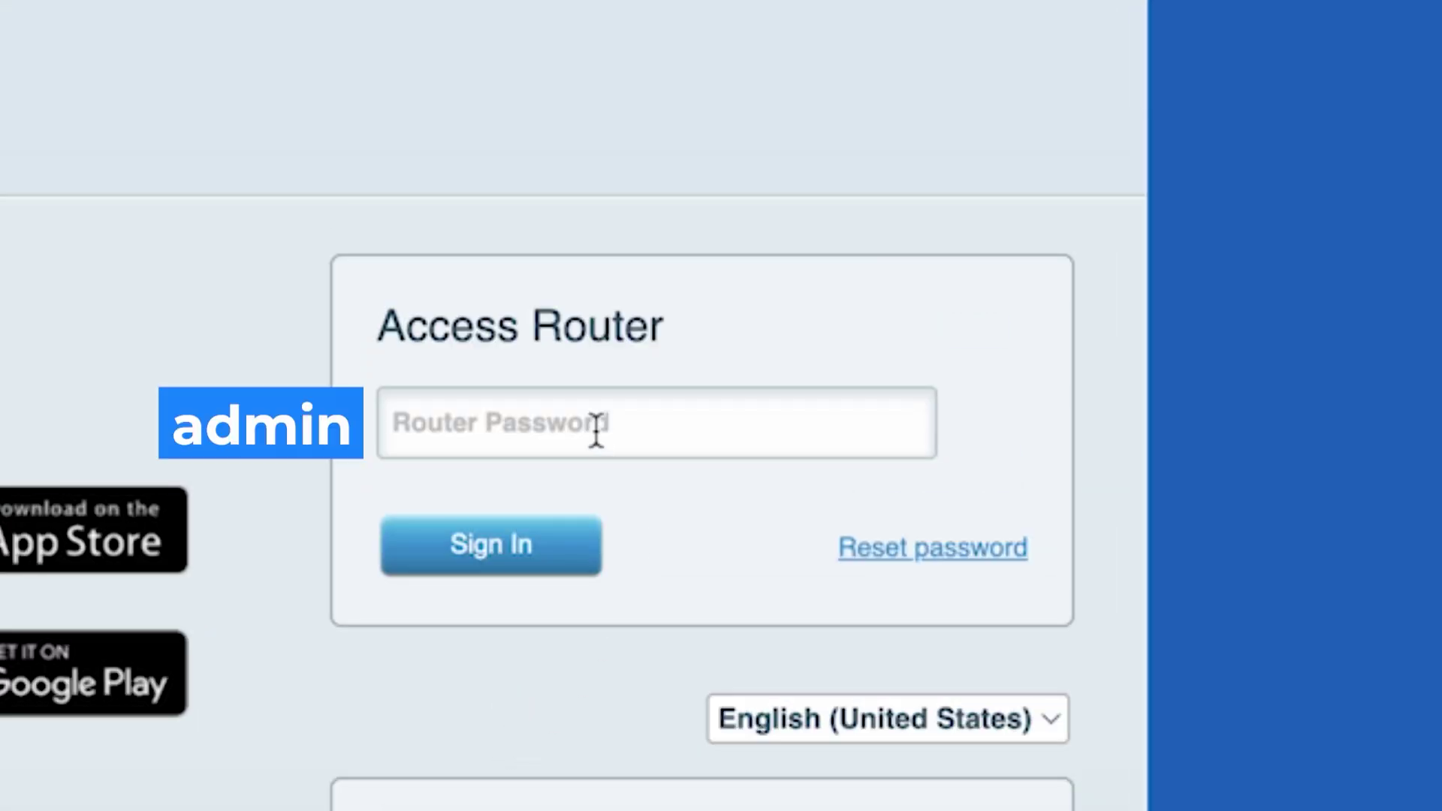
left_click(566, 415)
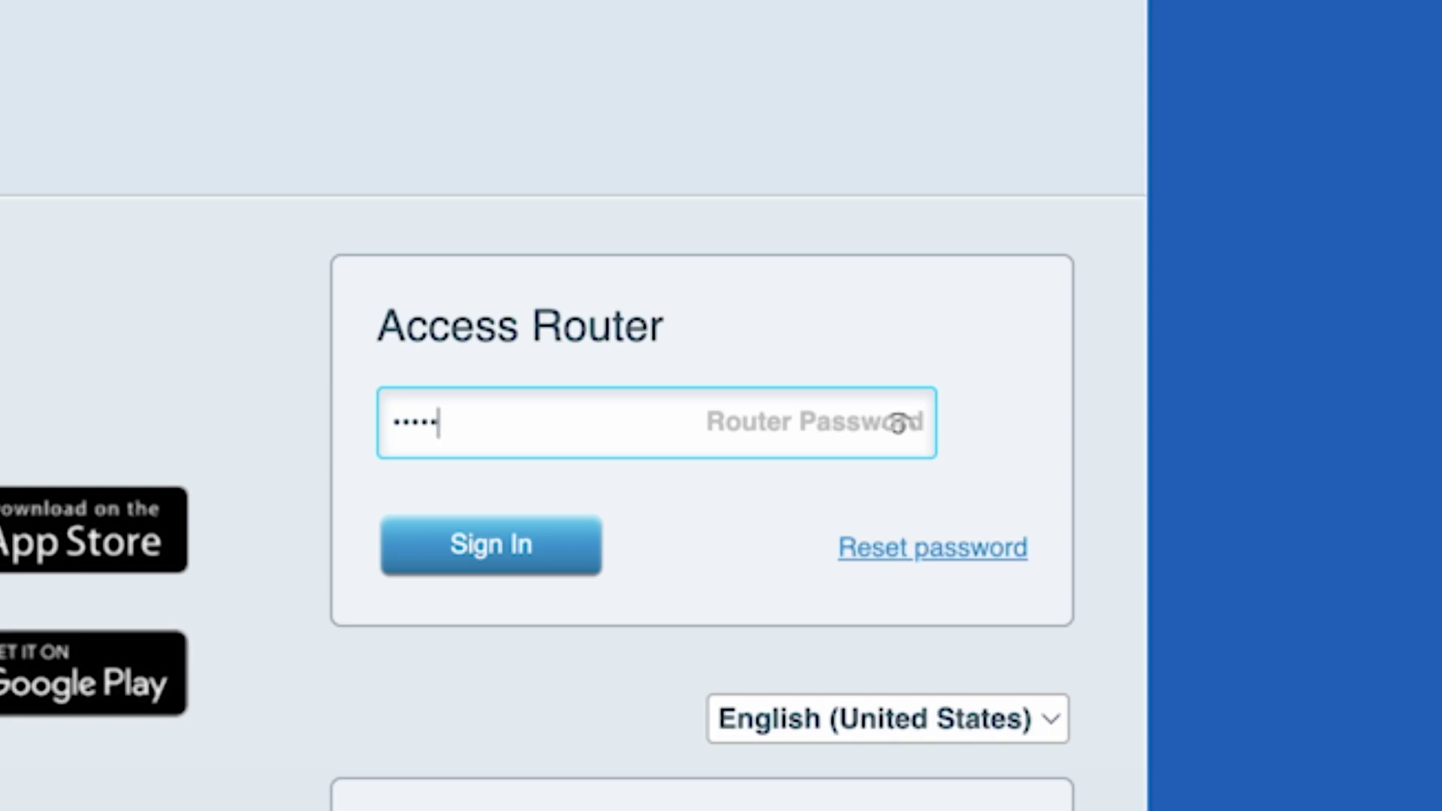
left_click(499, 550)
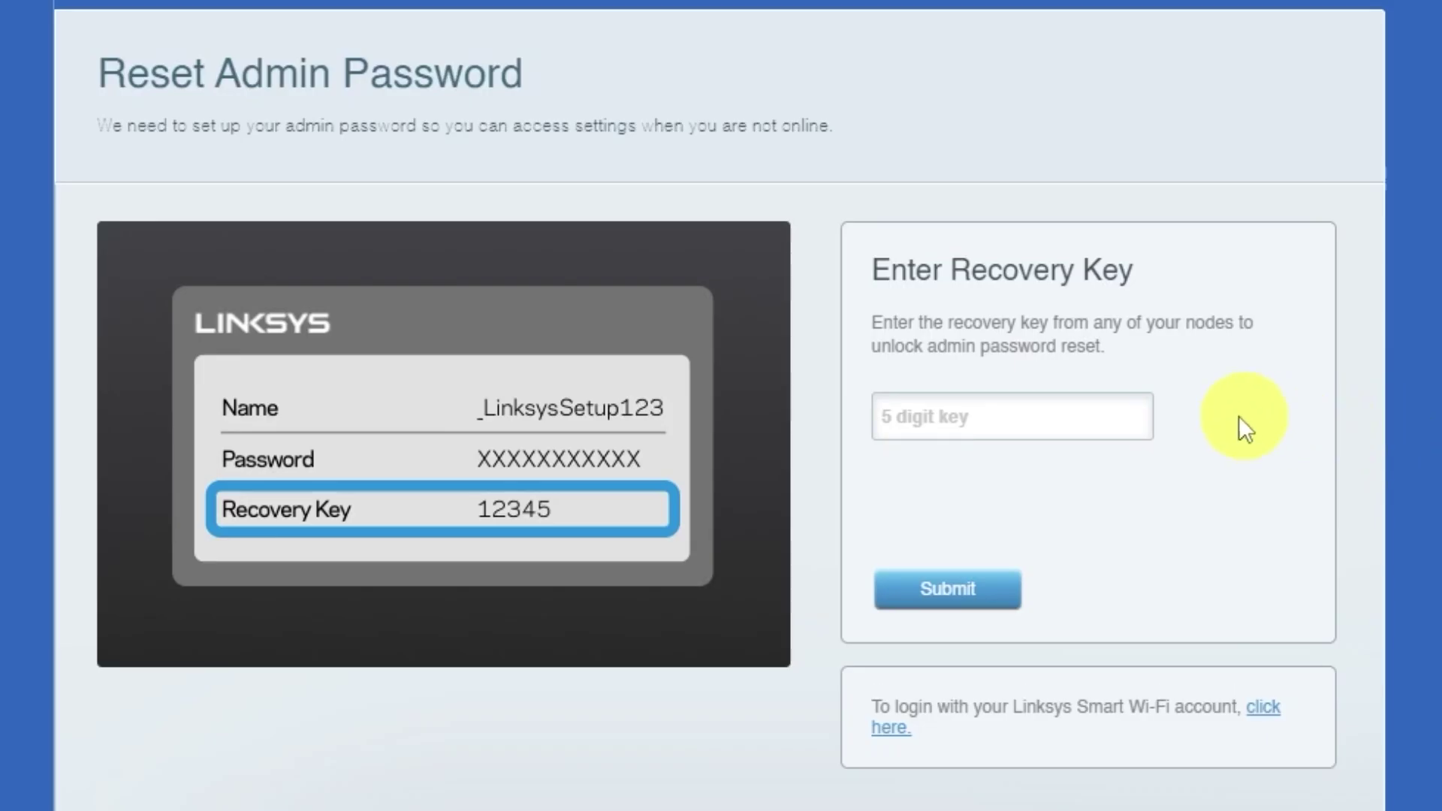
- Enter the 5-digit recovery key from the router label and submit it
left_click(1126, 413)
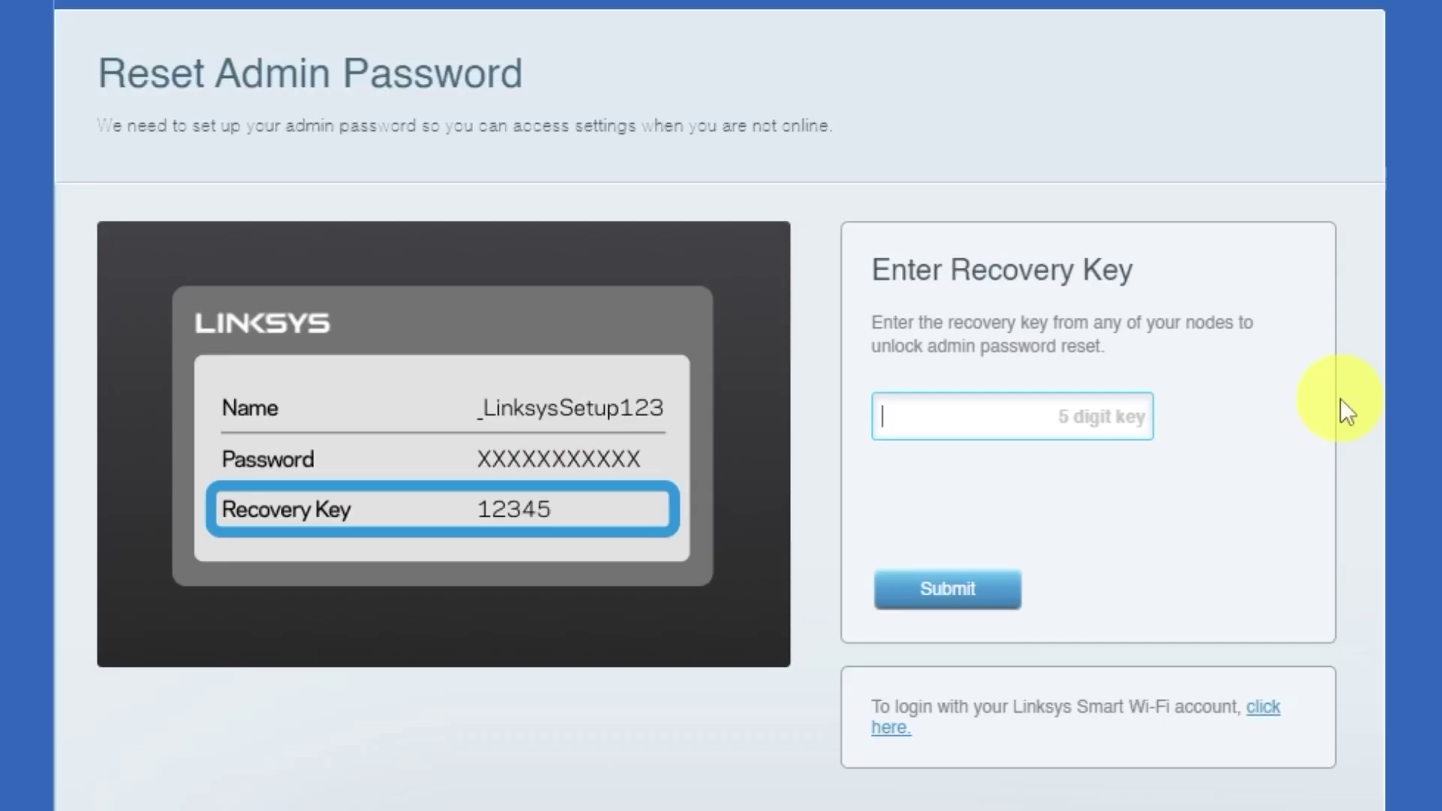
left_click(947, 587)
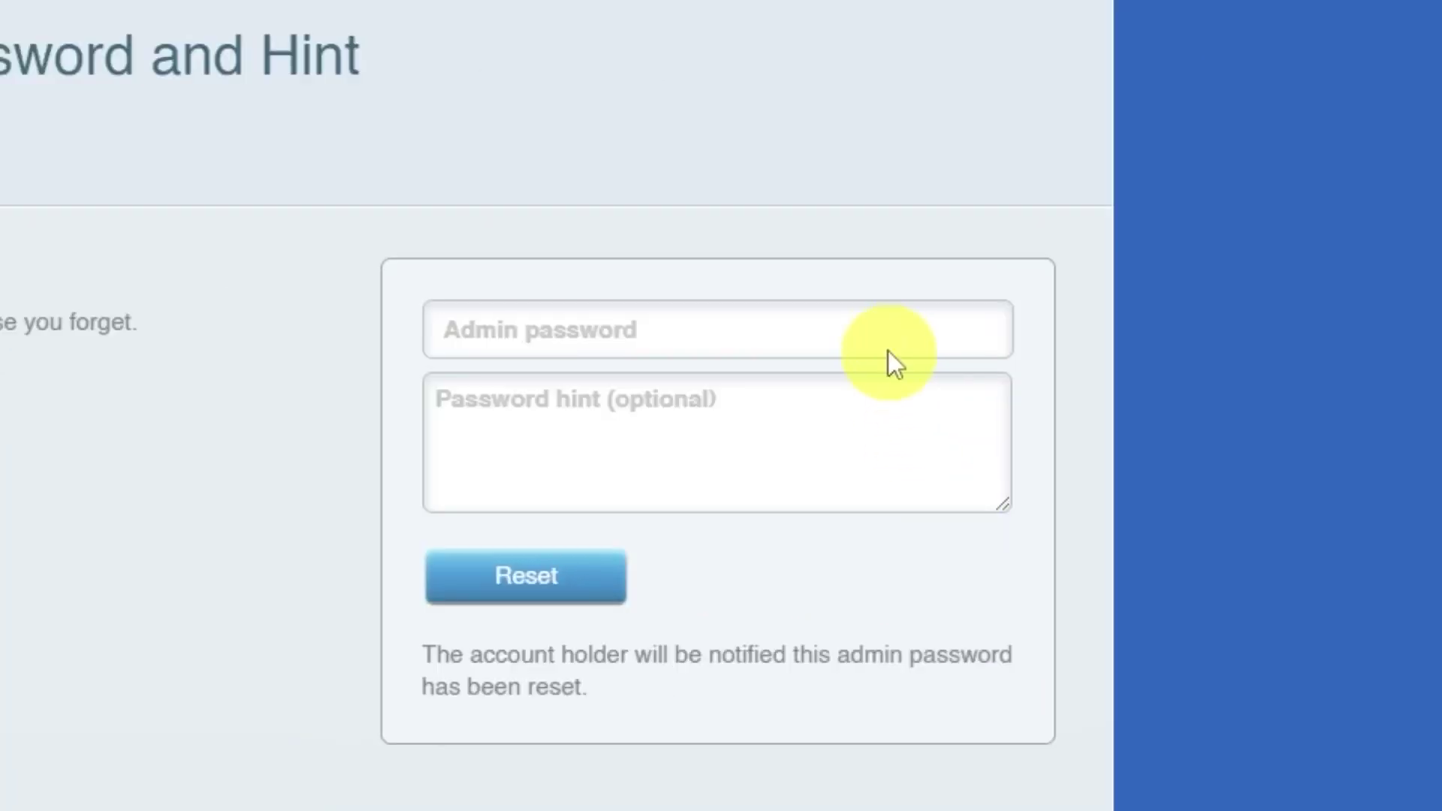
- Set a new admin password with the hint 'coffee' and save it
left_click(1339, 373)
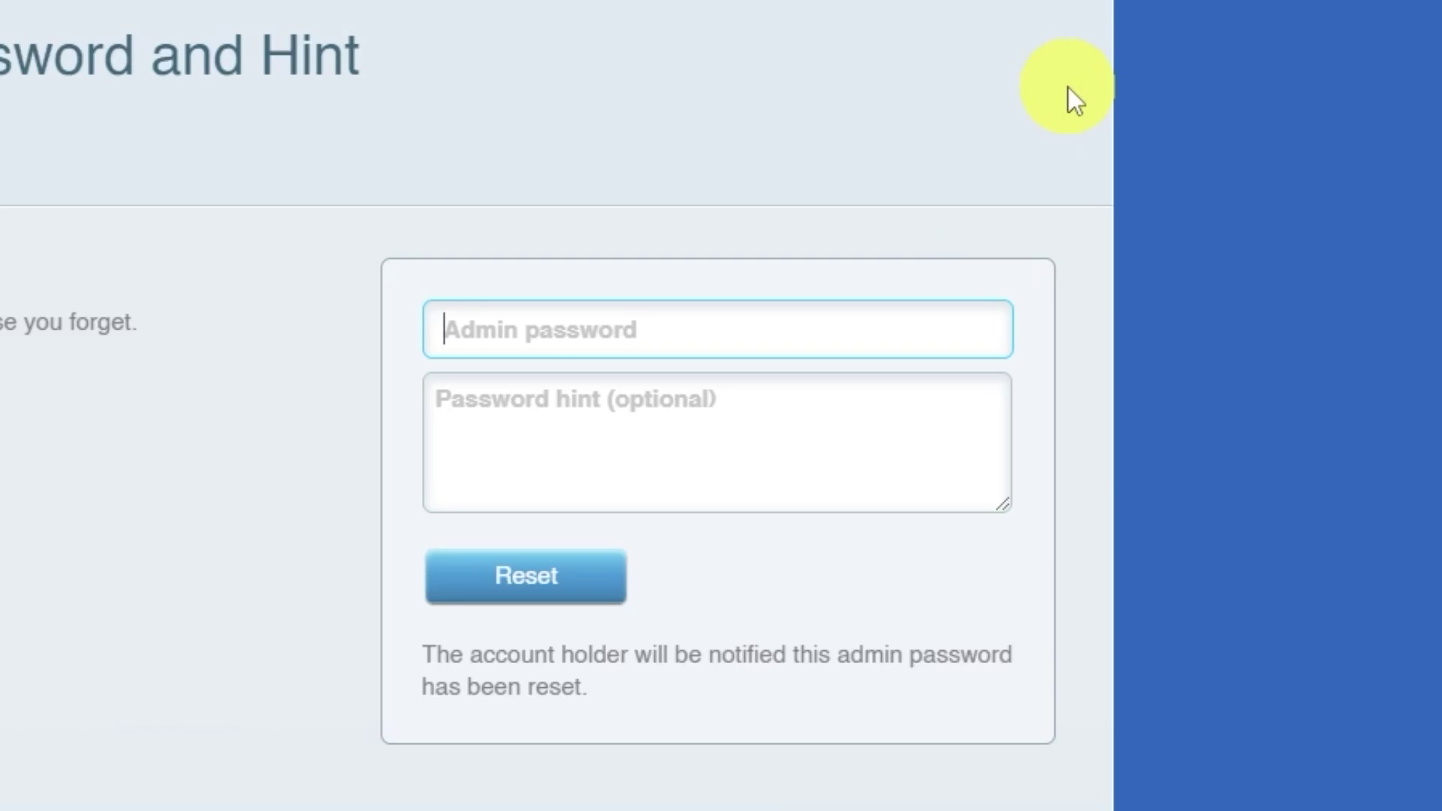
type("**********")
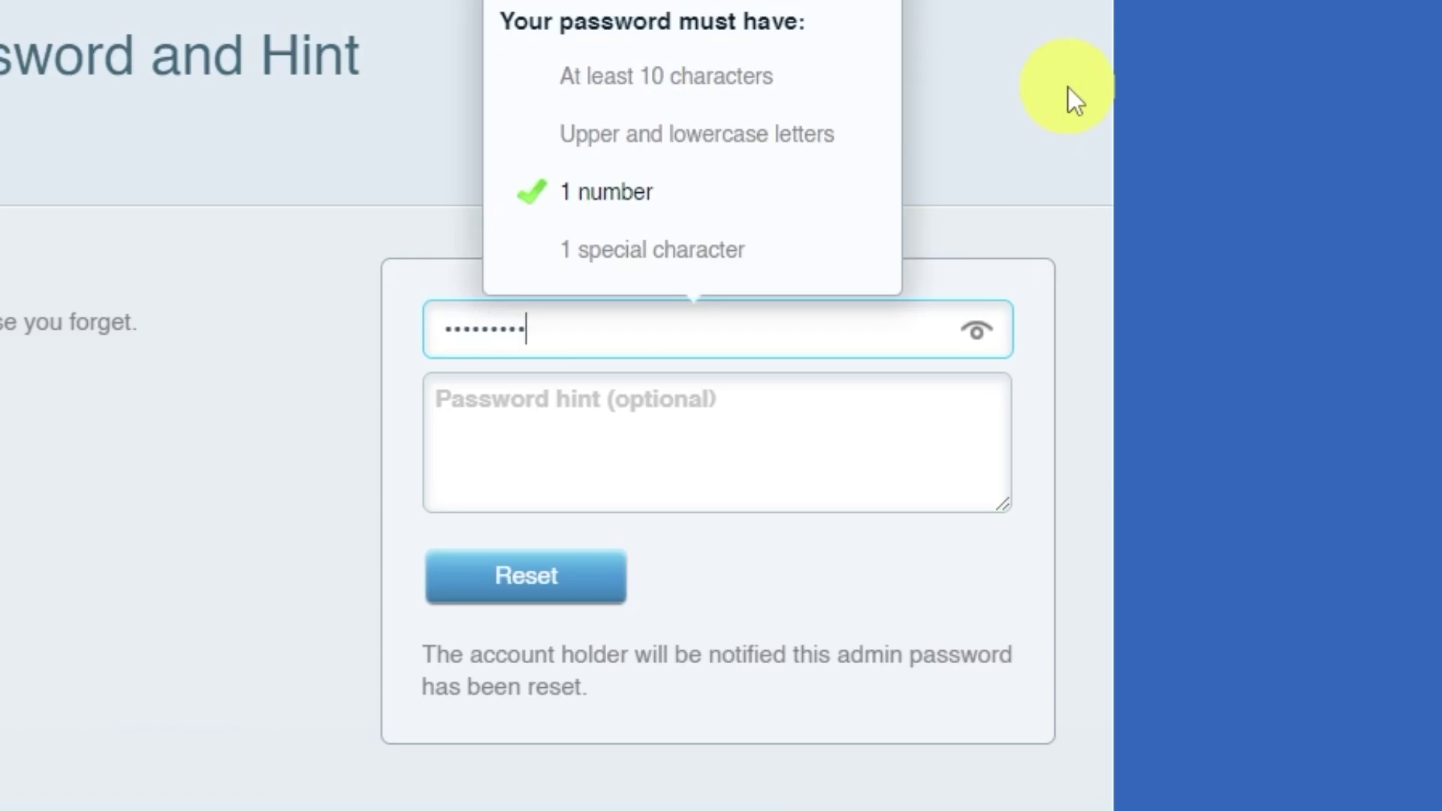
type("**")
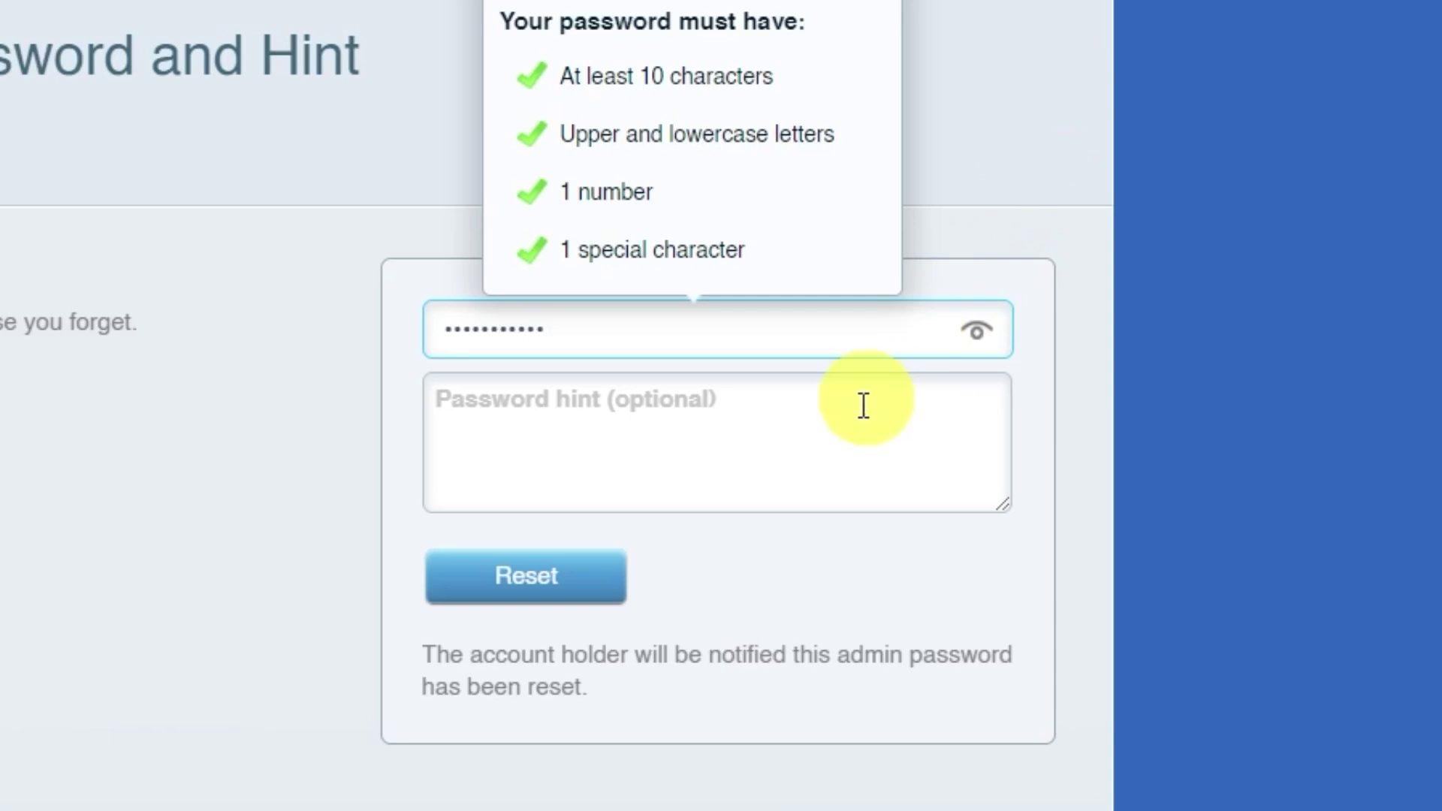
left_click(841, 422)
type("coff")
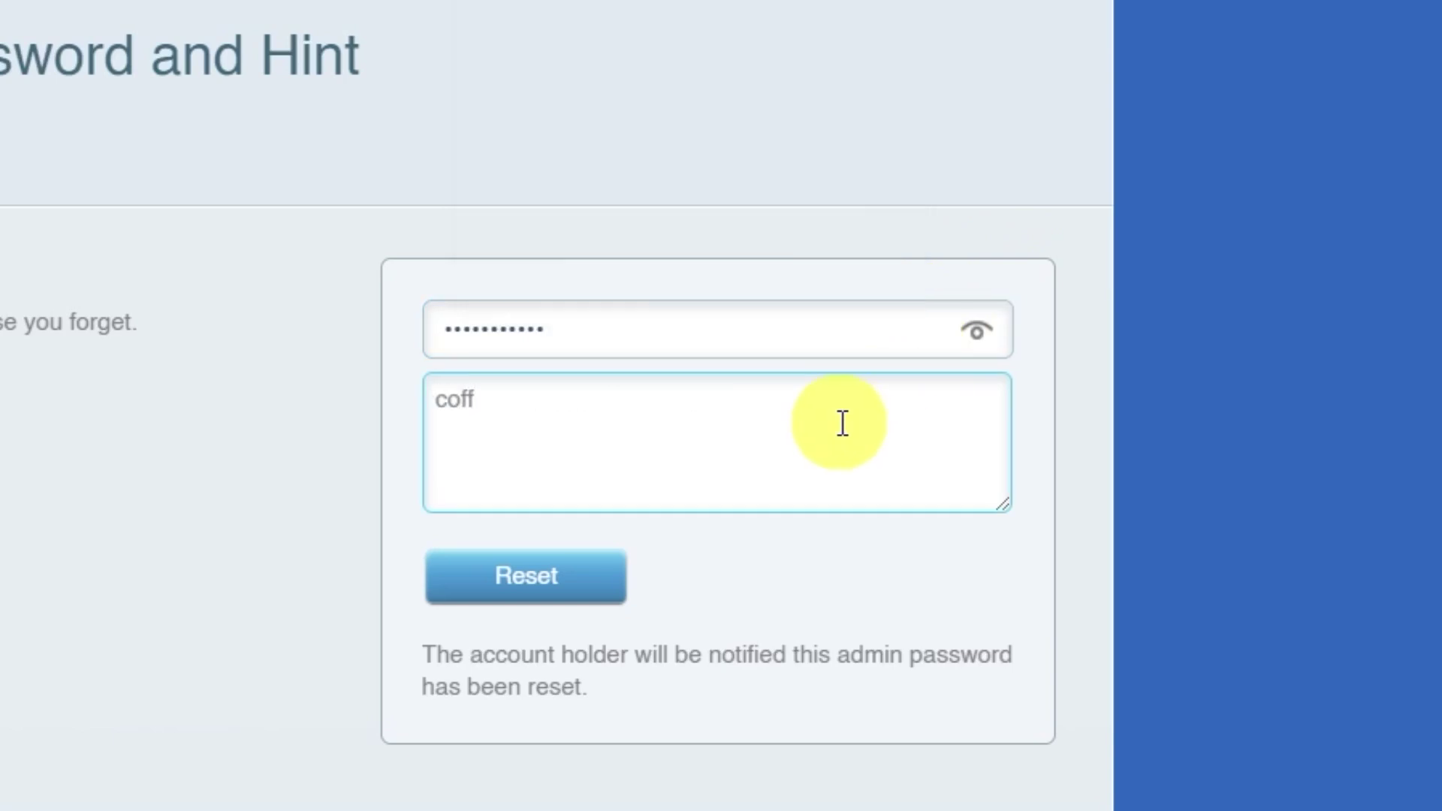
type("ee")
left_click(561, 578)
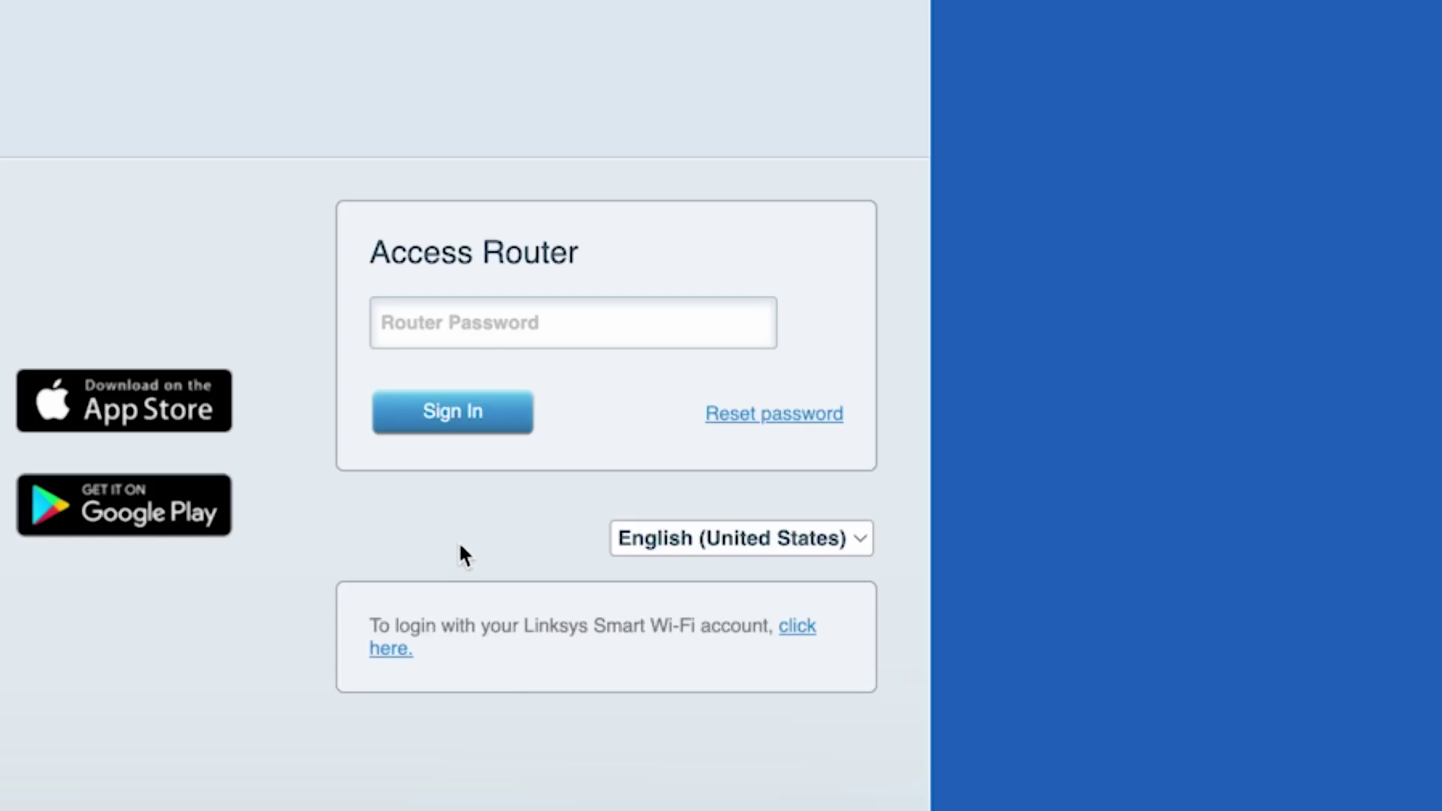
- Enter the new admin password in the Router Password field
left_click(509, 319)
type("••")
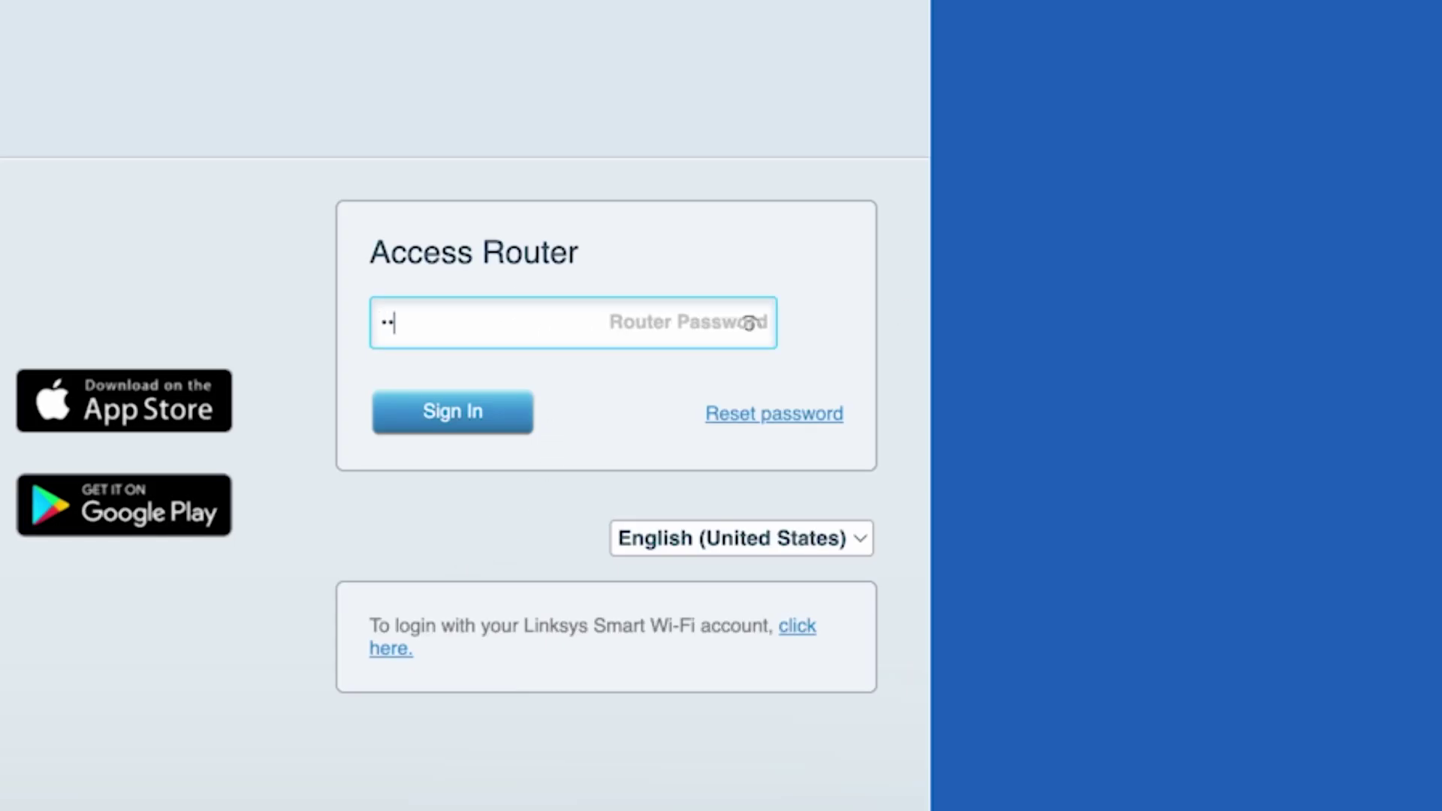
type("••••••••")
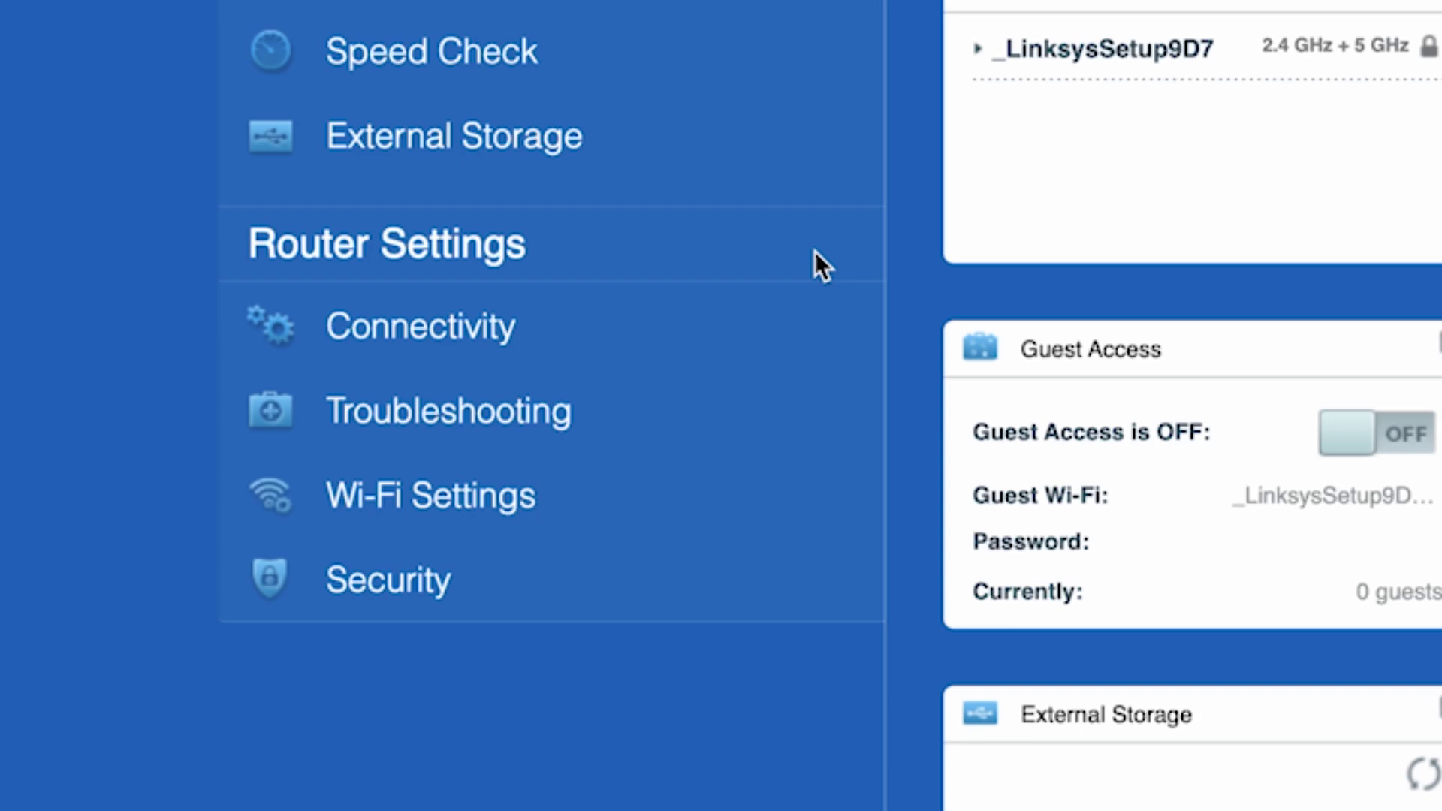
- Open Connectivity's Internet Settings and make the connection type editable
left_click(458, 320)
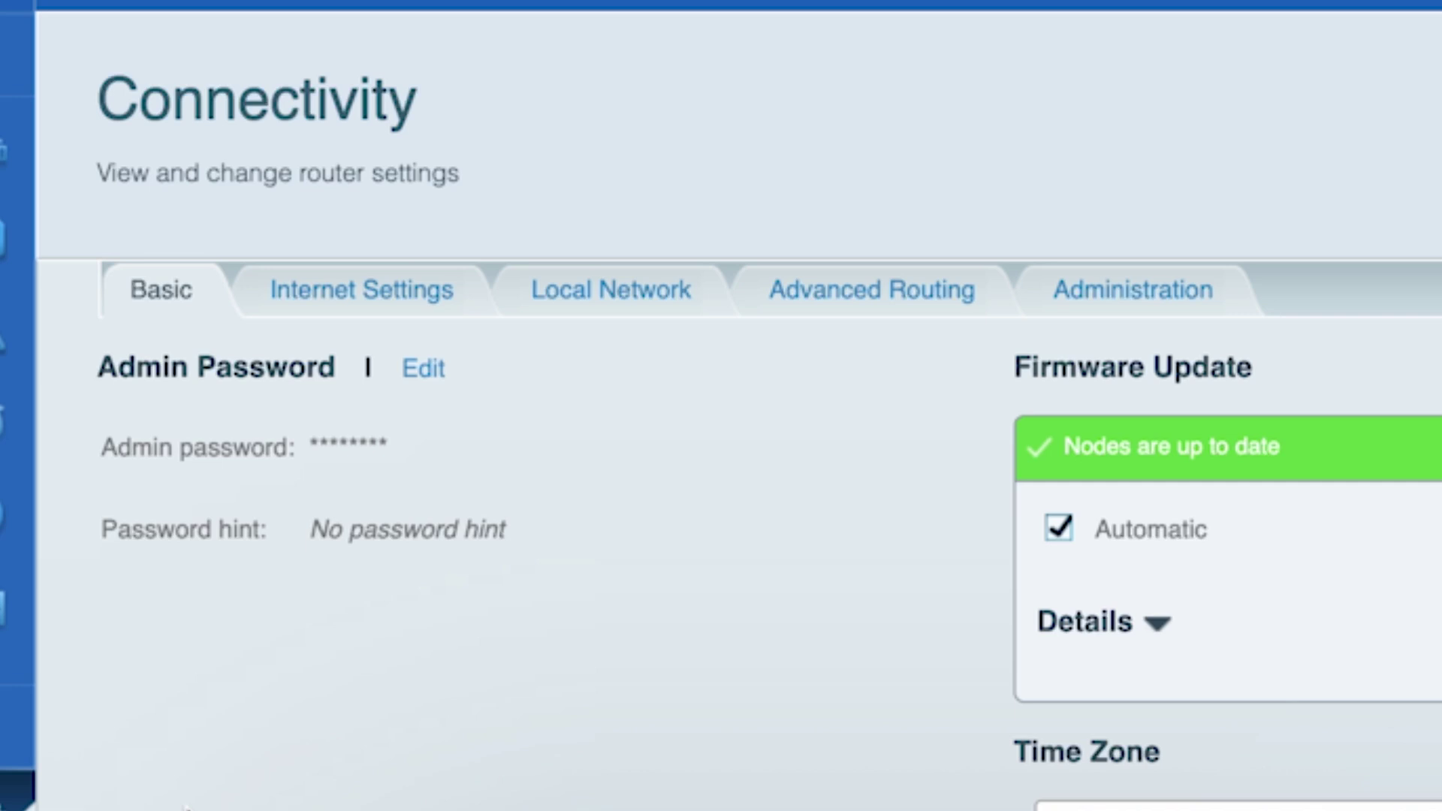
left_click(360, 296)
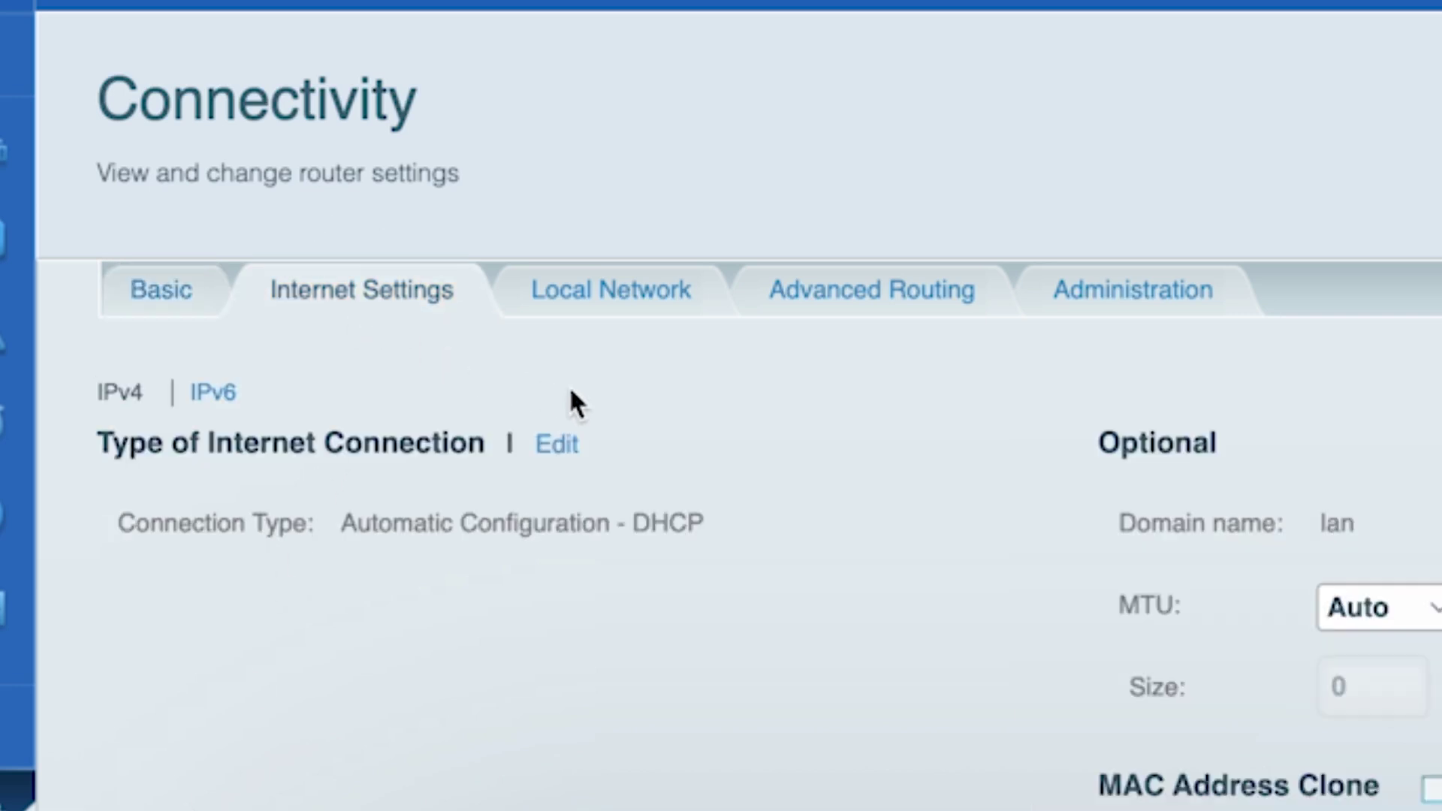
left_click(560, 447)
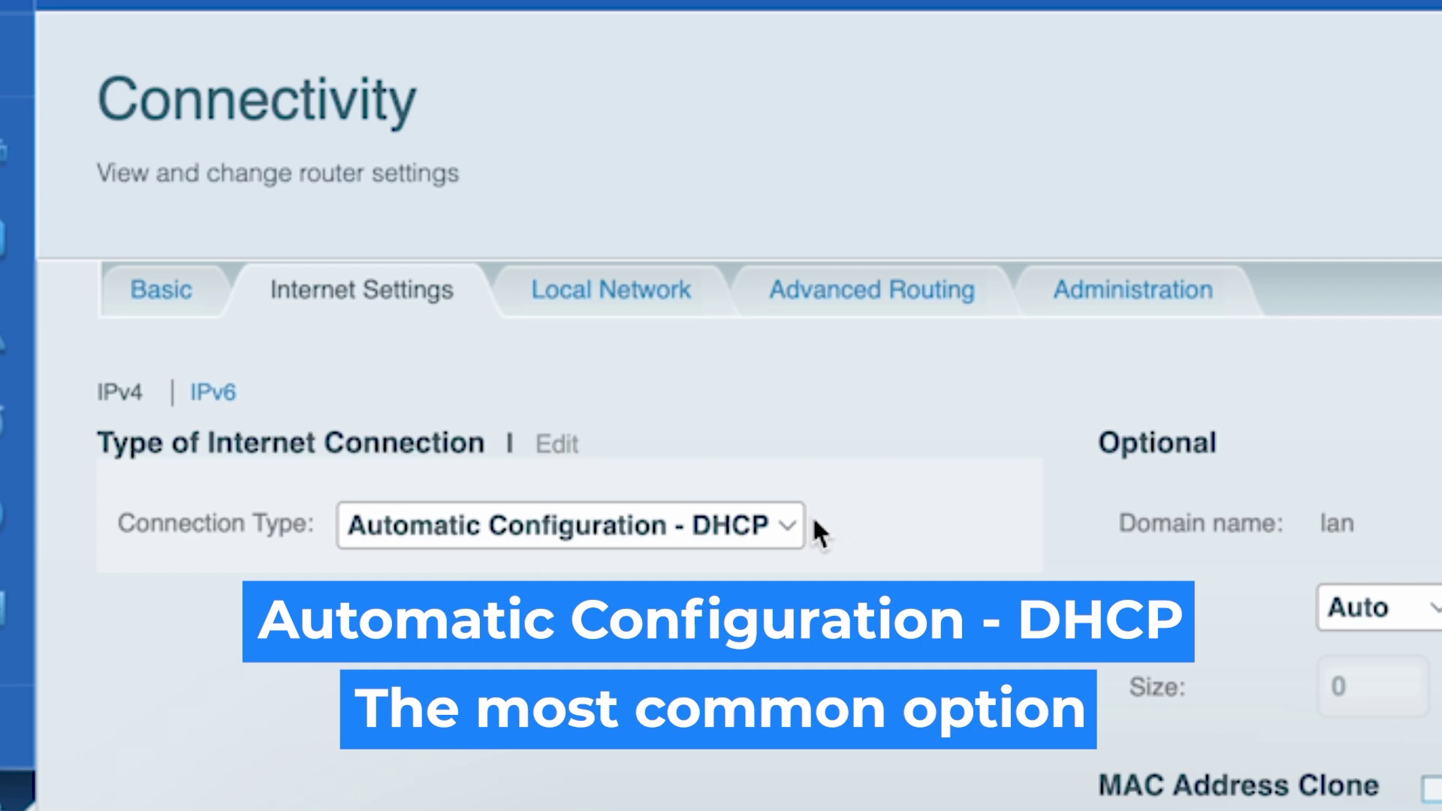
- Try Static IP, PPTP and L2TP, then apply Automatic Configuration - DHCP
left_click(788, 525)
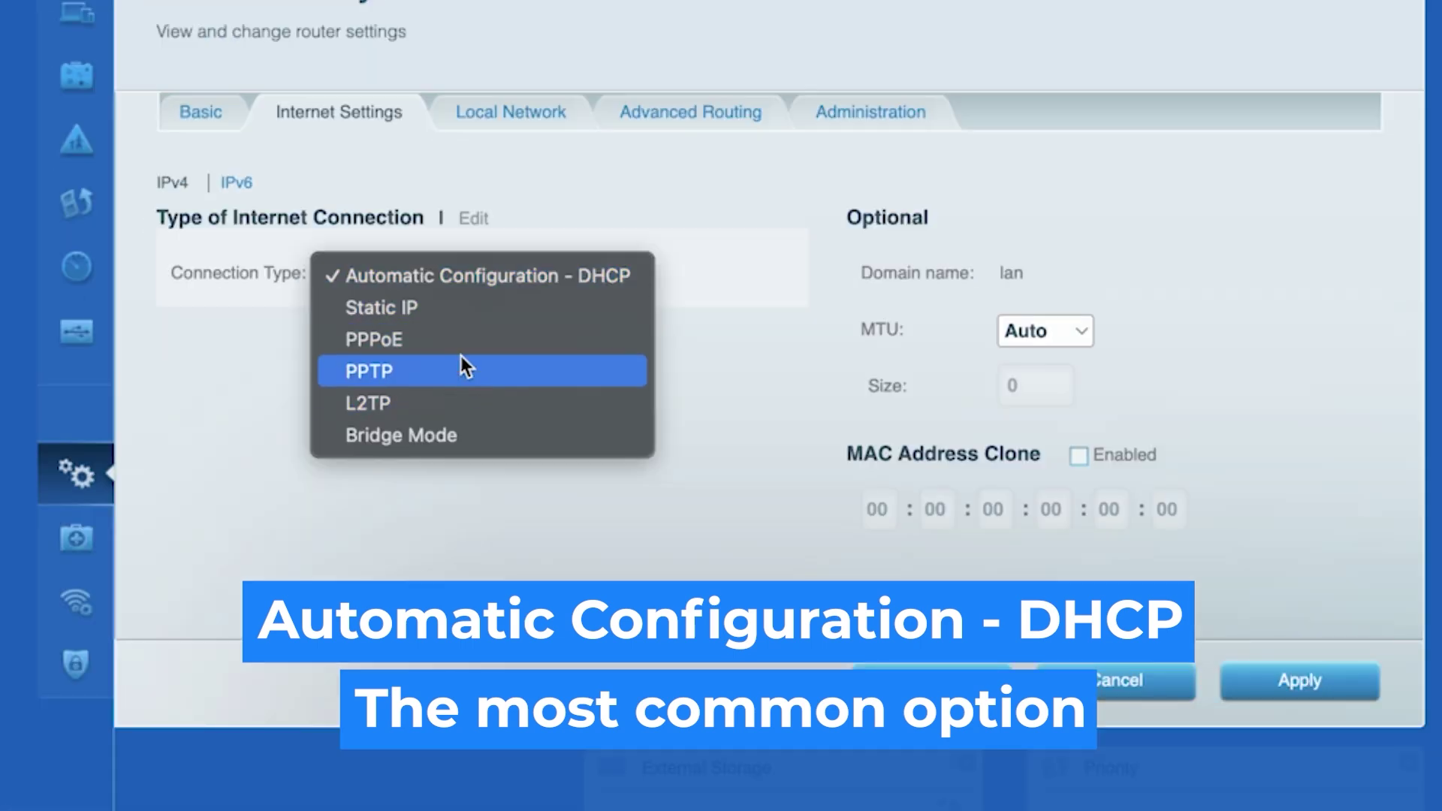
left_click(461, 308)
left_click(497, 273)
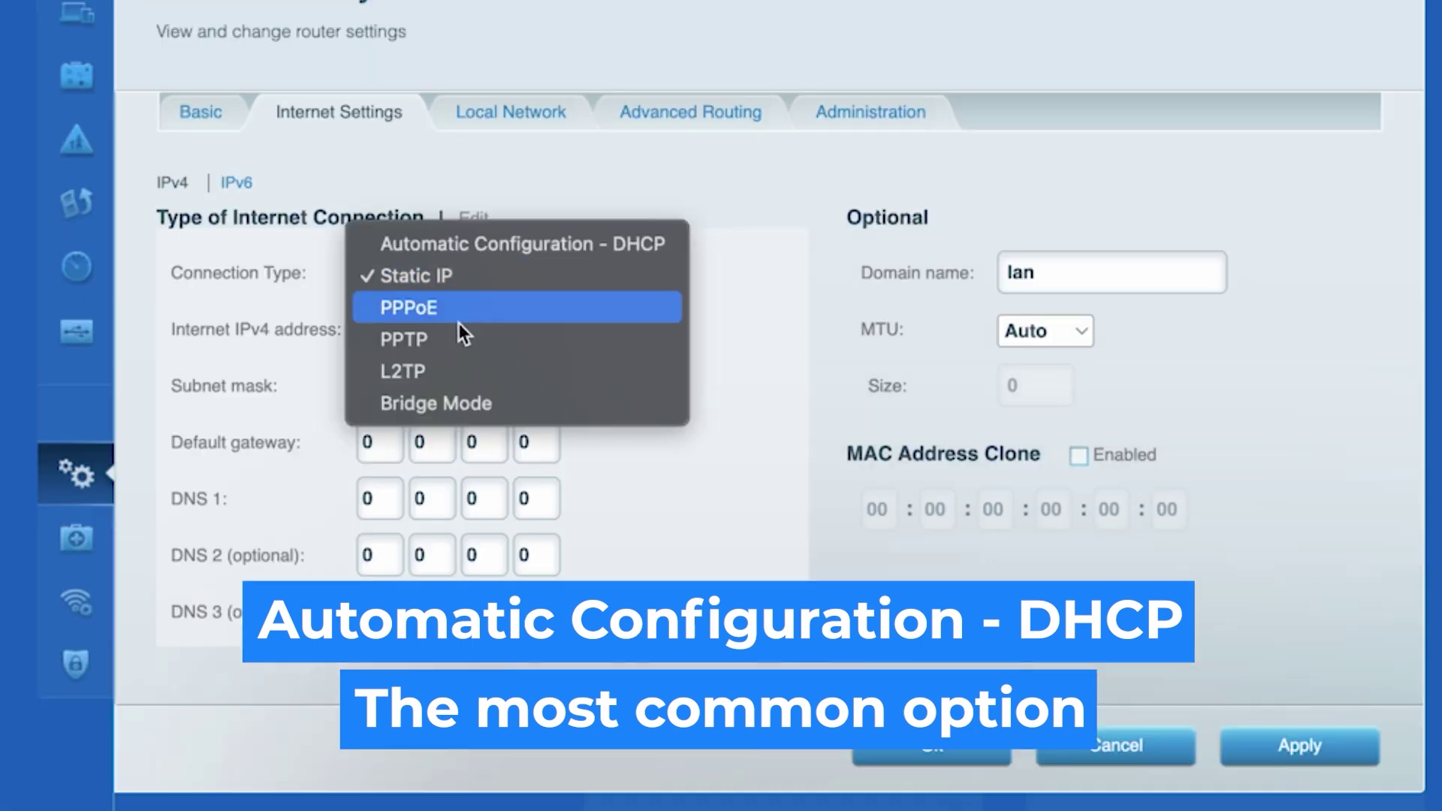
left_click(451, 336)
left_click(482, 271)
left_click(466, 296)
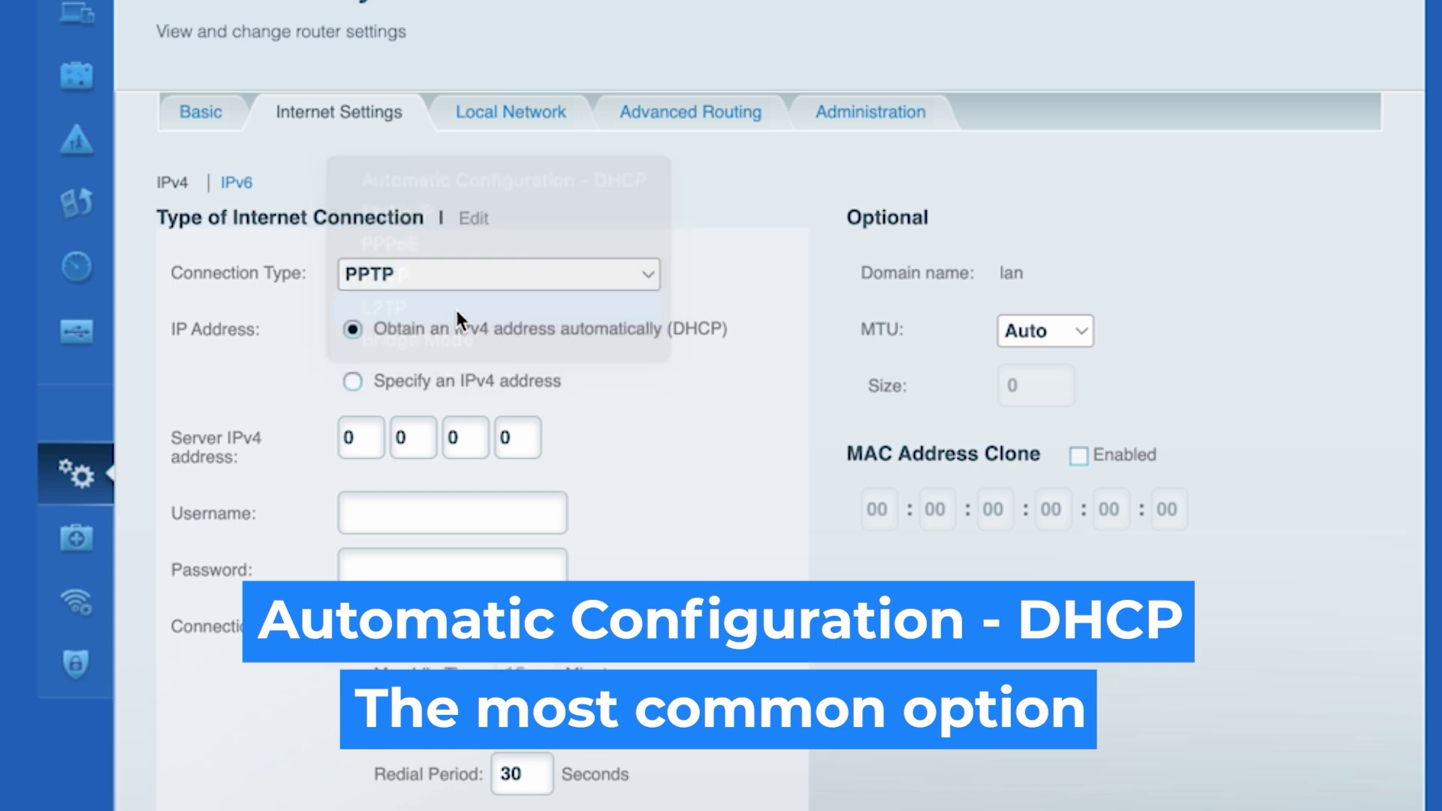
left_click(640, 278)
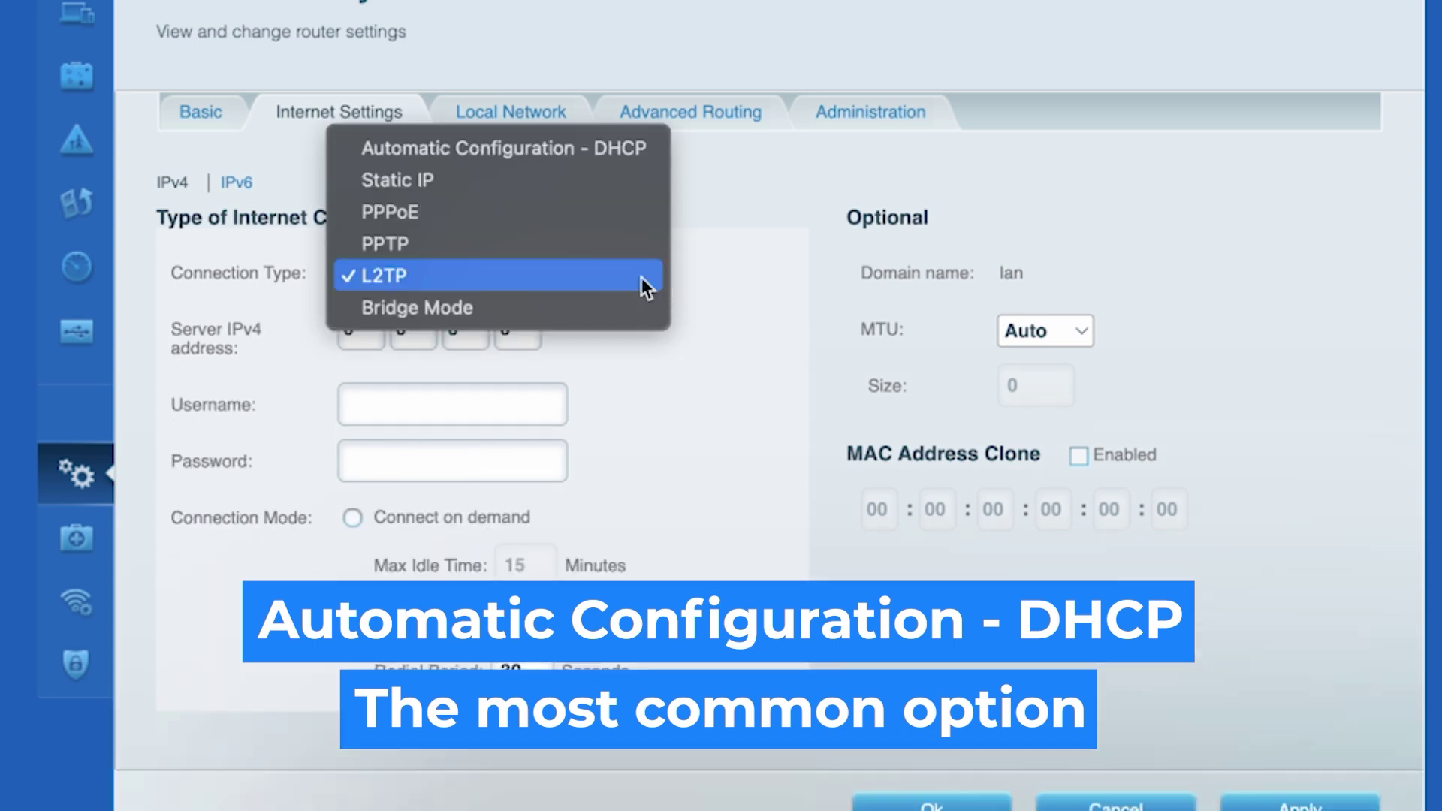
left_click(634, 150)
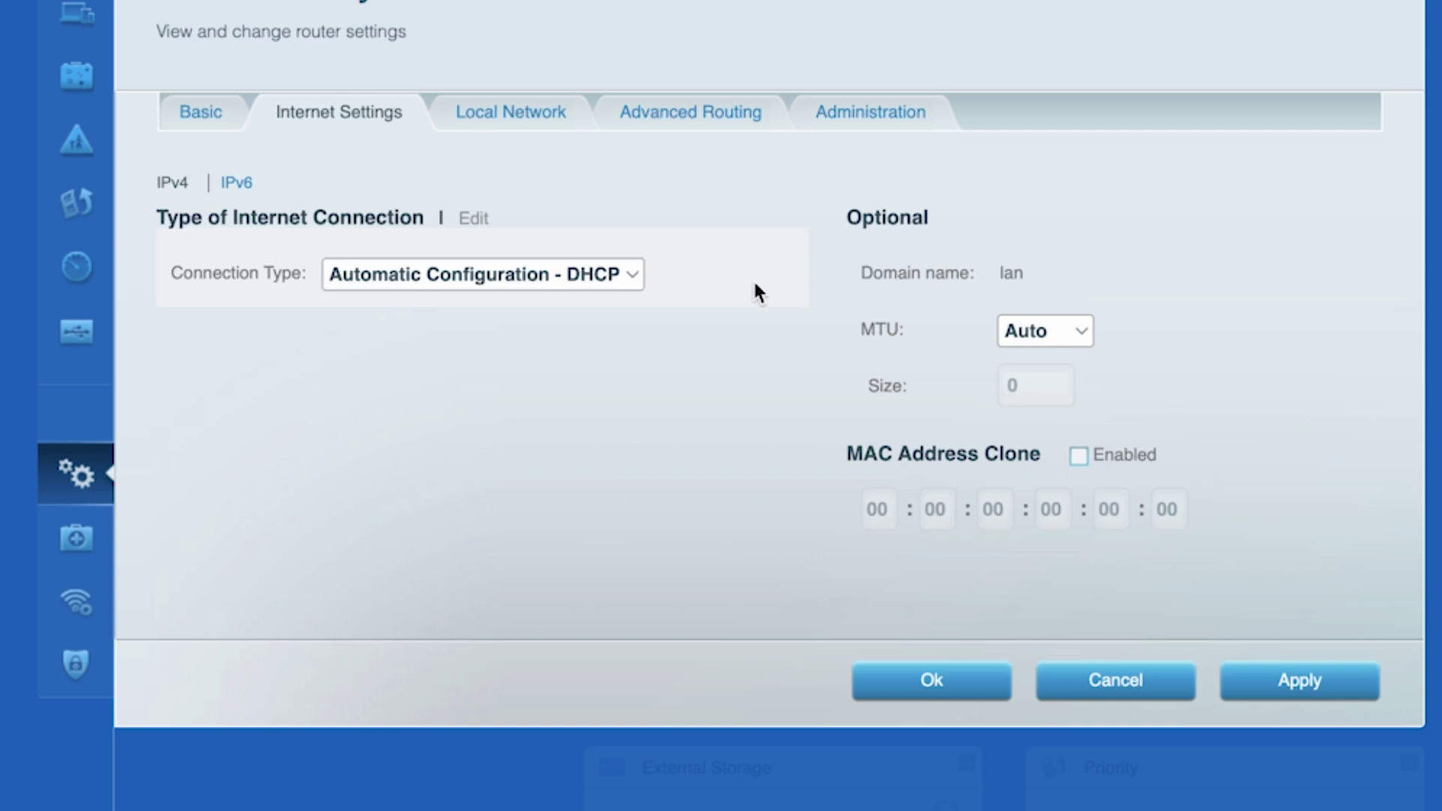
left_click(1326, 690)
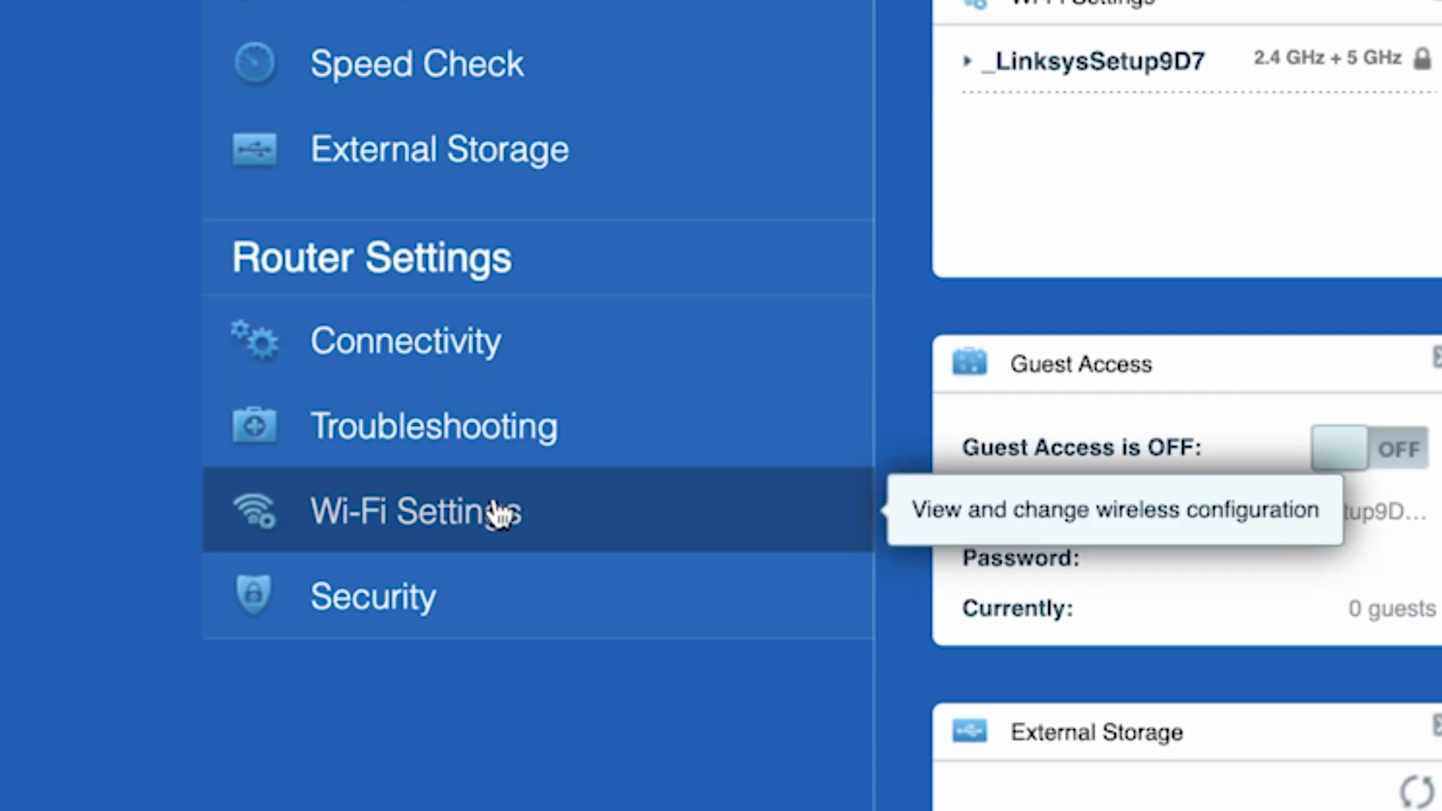
- Rename the 2.4 GHz network to Linksys and give it a new password
left_click(497, 509)
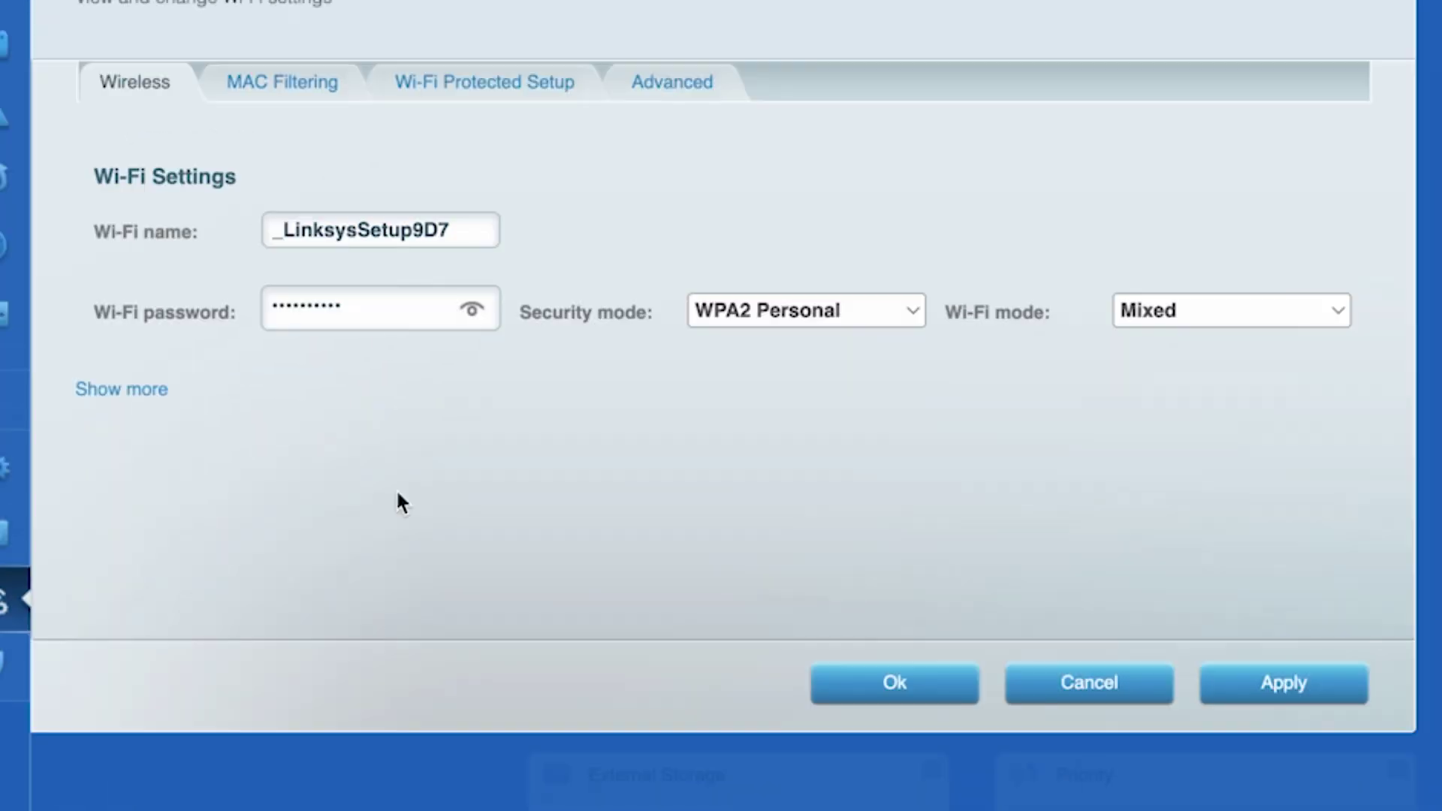
double_click(435, 222)
type("Linksys")
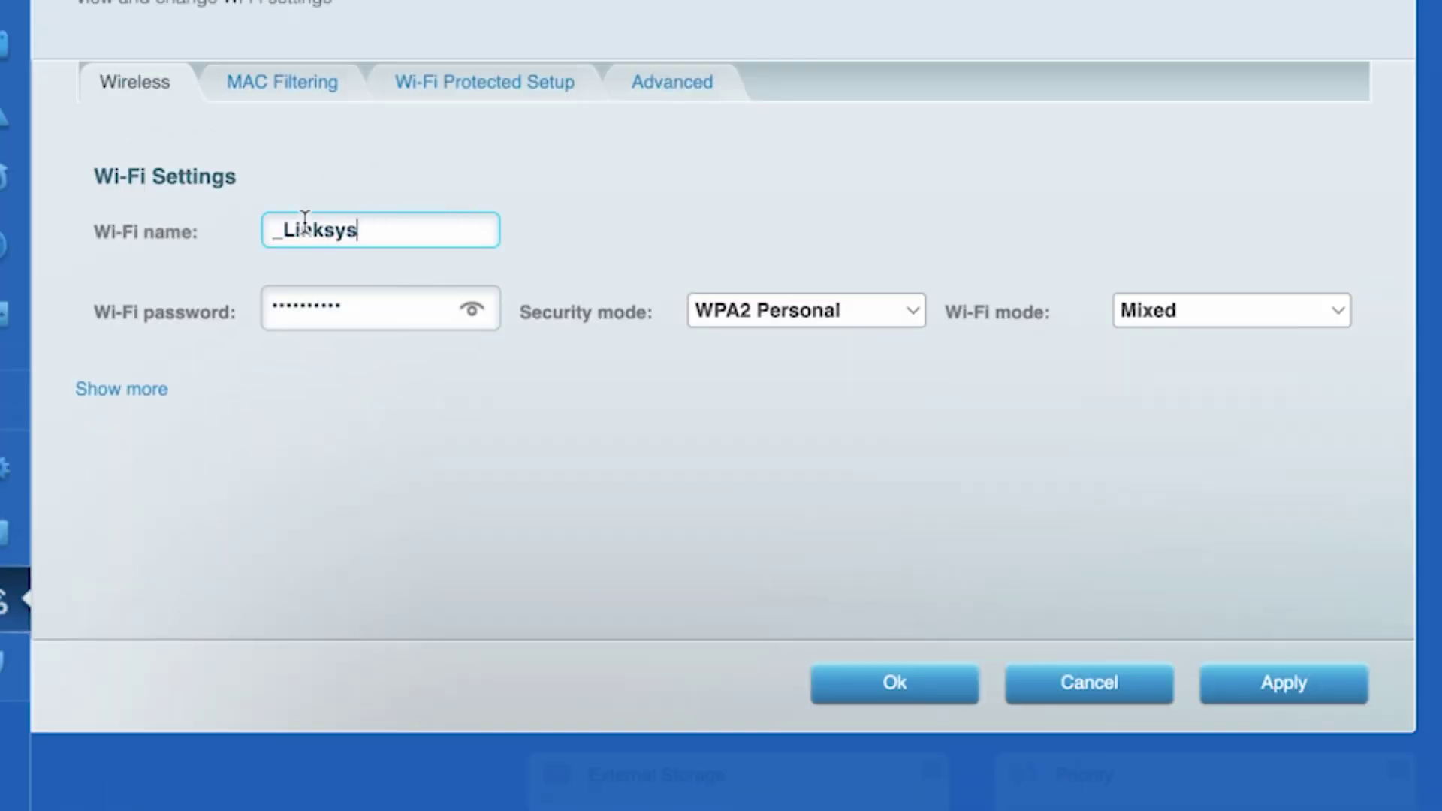
left_click(472, 310)
left_click_drag(421, 308, 227, 302)
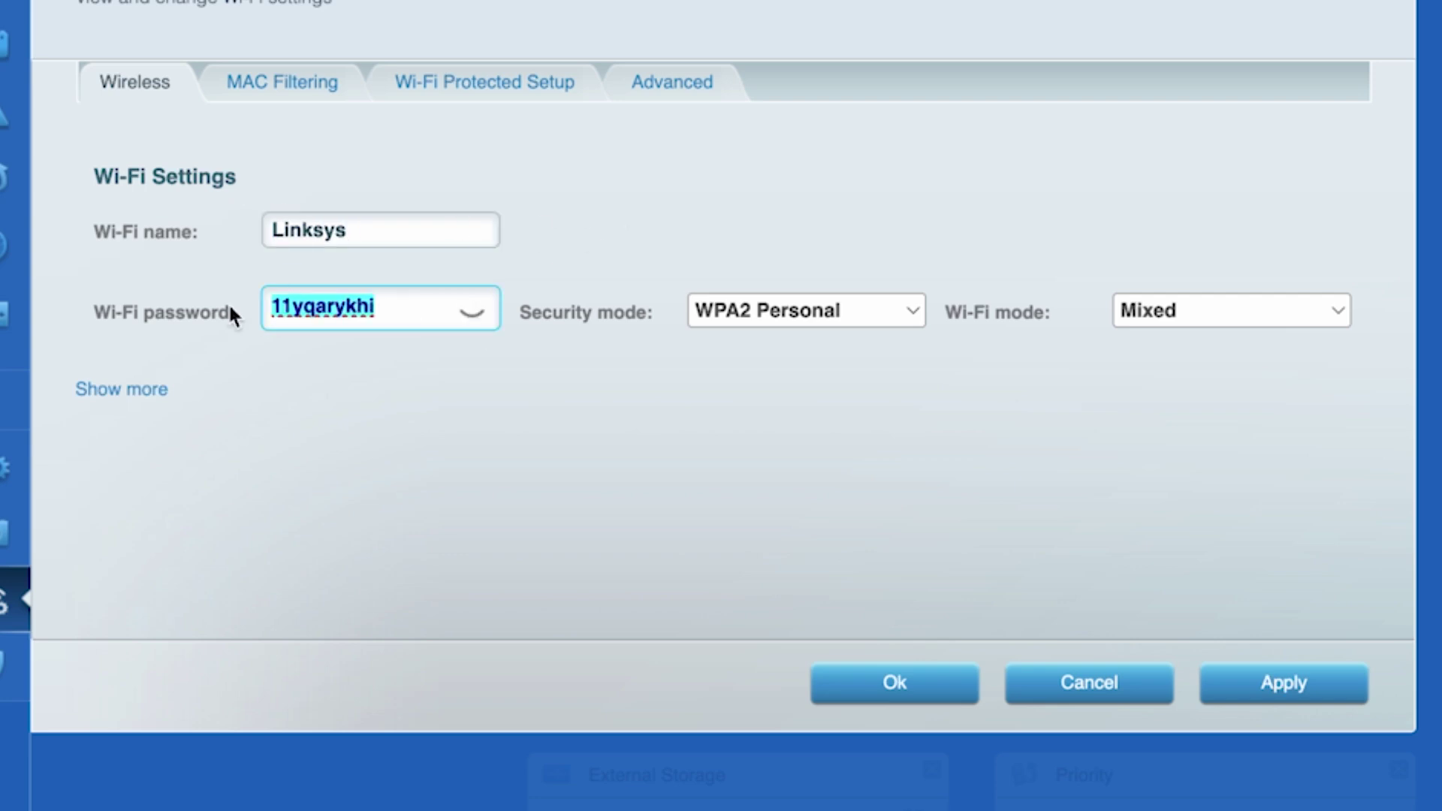
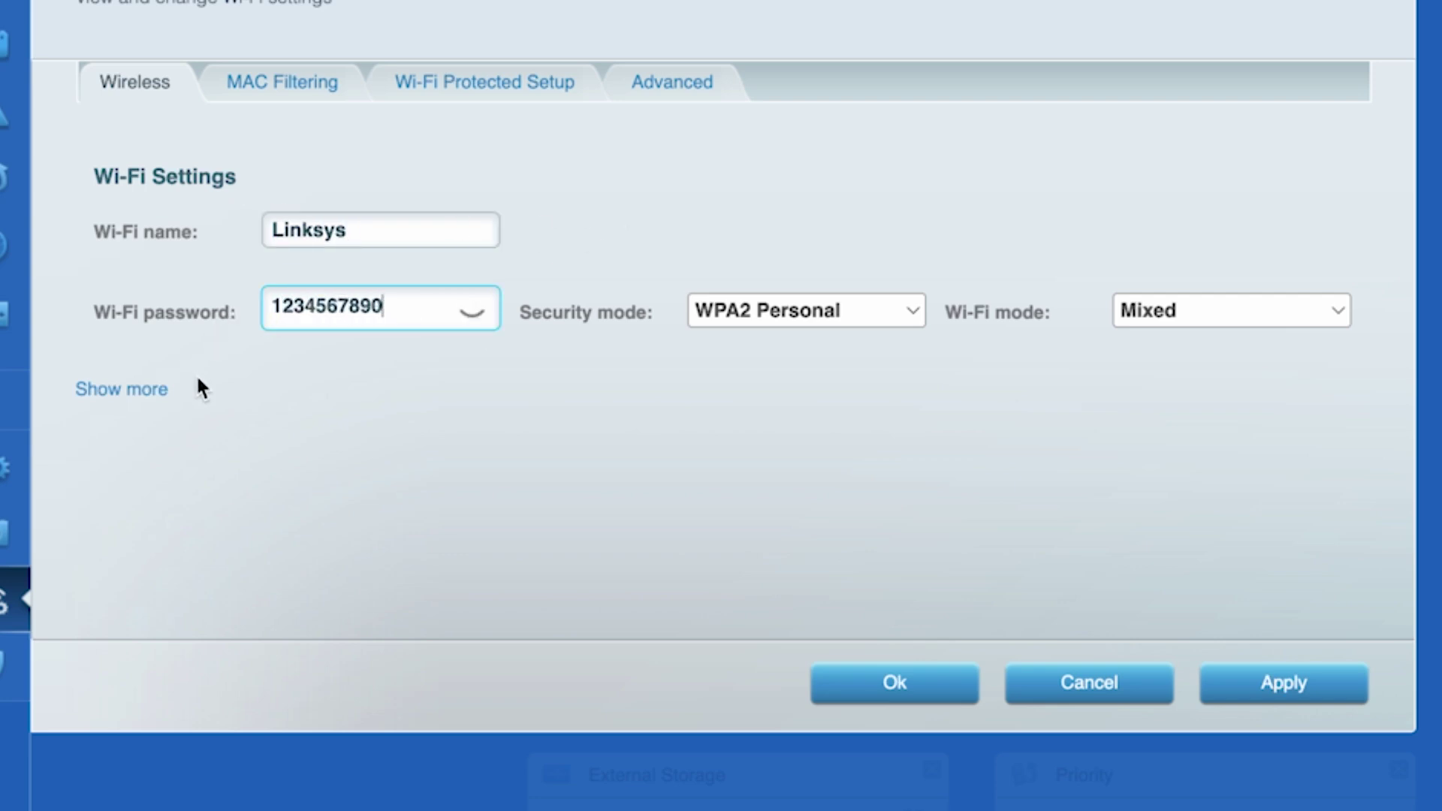
- Rename the 5 GHz network to Linksys 5G, give it a new password, and apply
left_click(125, 391)
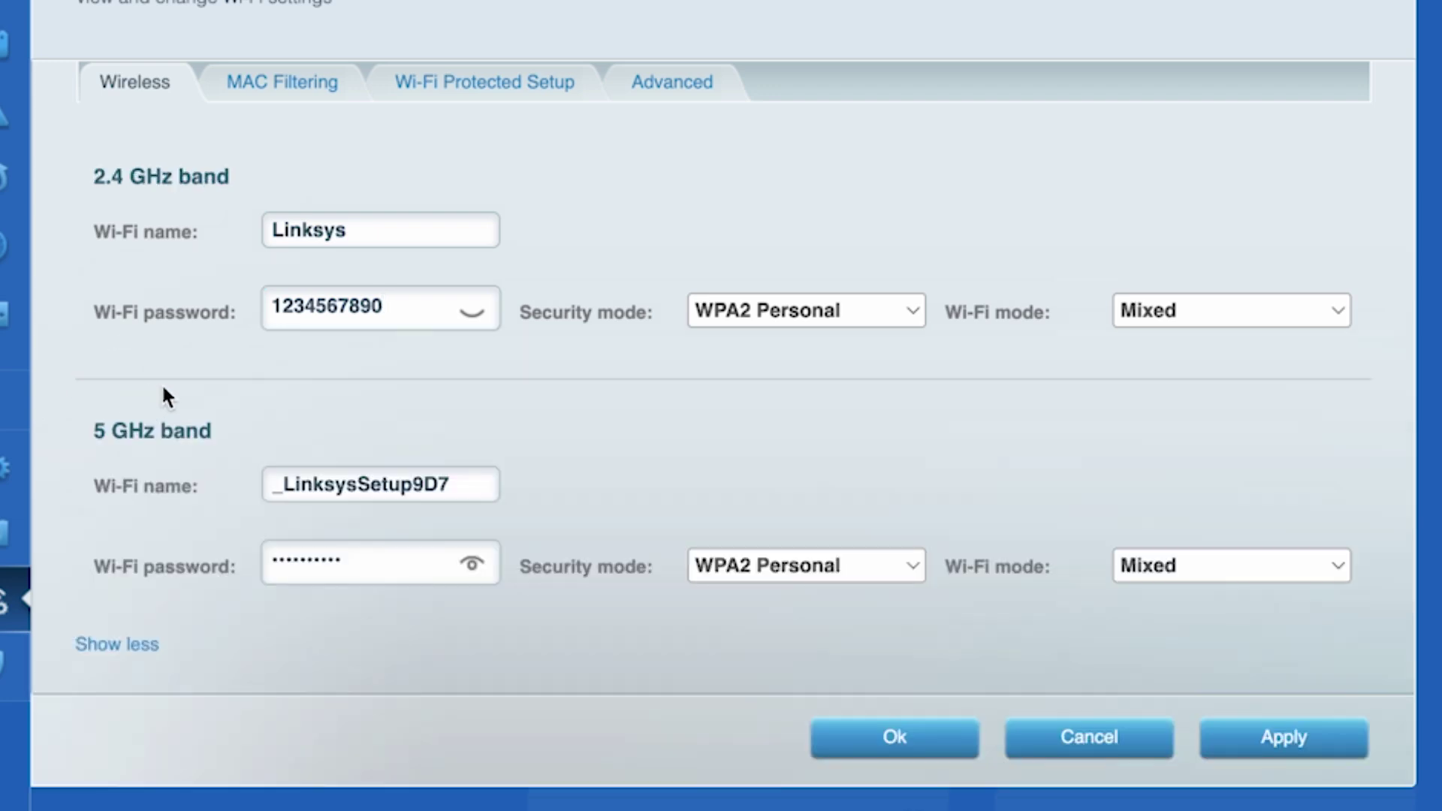
left_click_drag(362, 484, 467, 484)
type("5G")
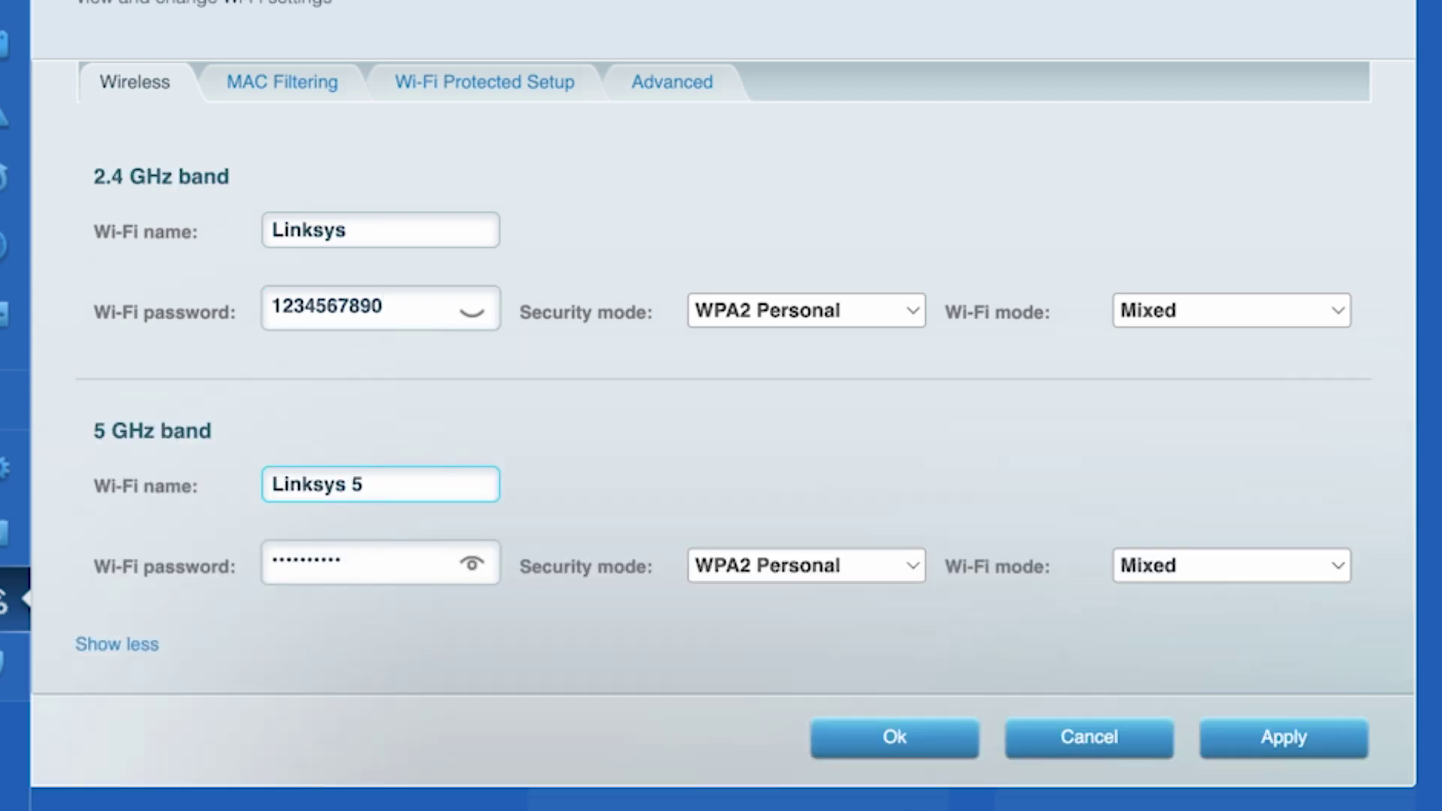
left_click(472, 563)
left_click_drag(451, 561, 259, 559)
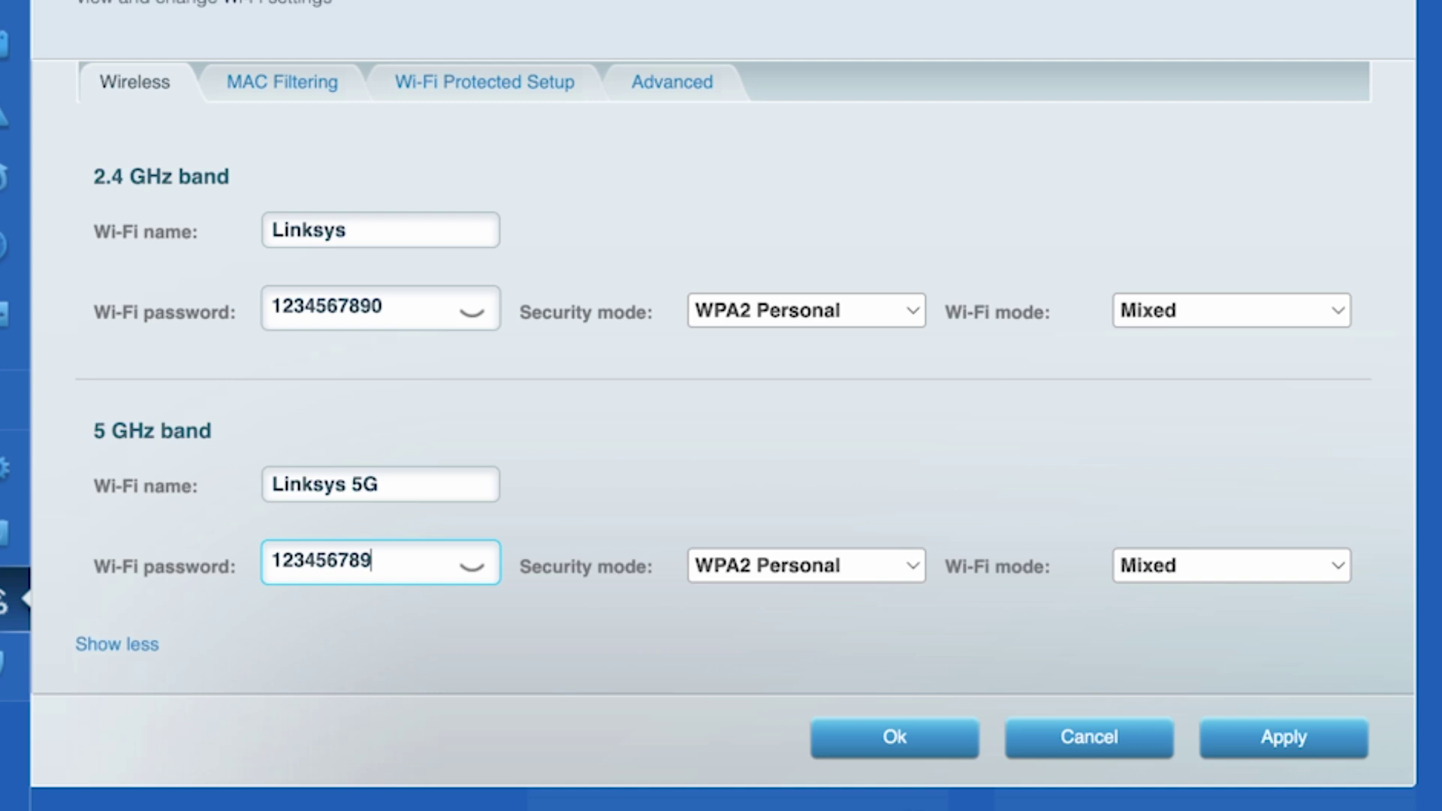
left_click(1281, 739)
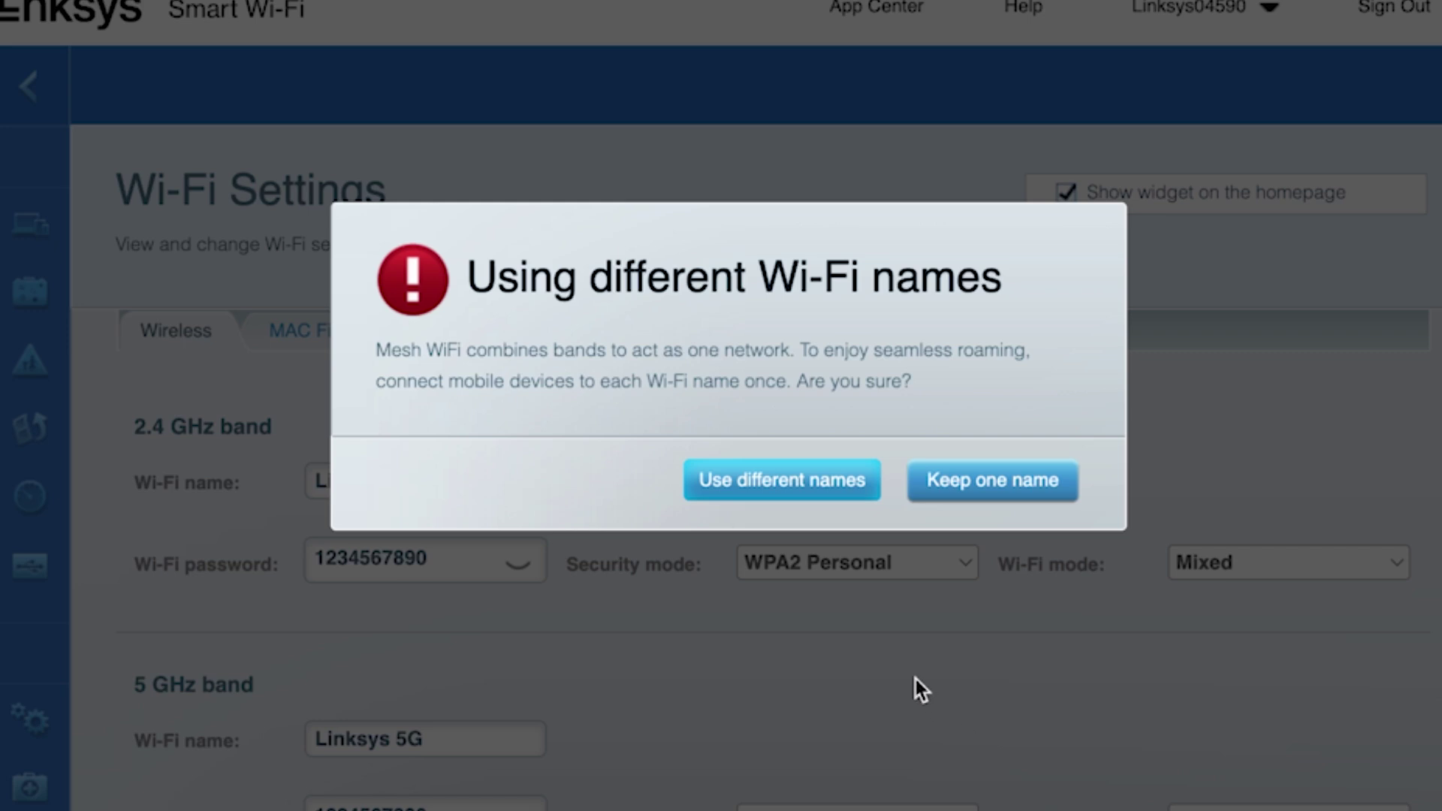
- Keep separate names for each band and confirm updating the Wi-Fi settings
left_click(824, 487)
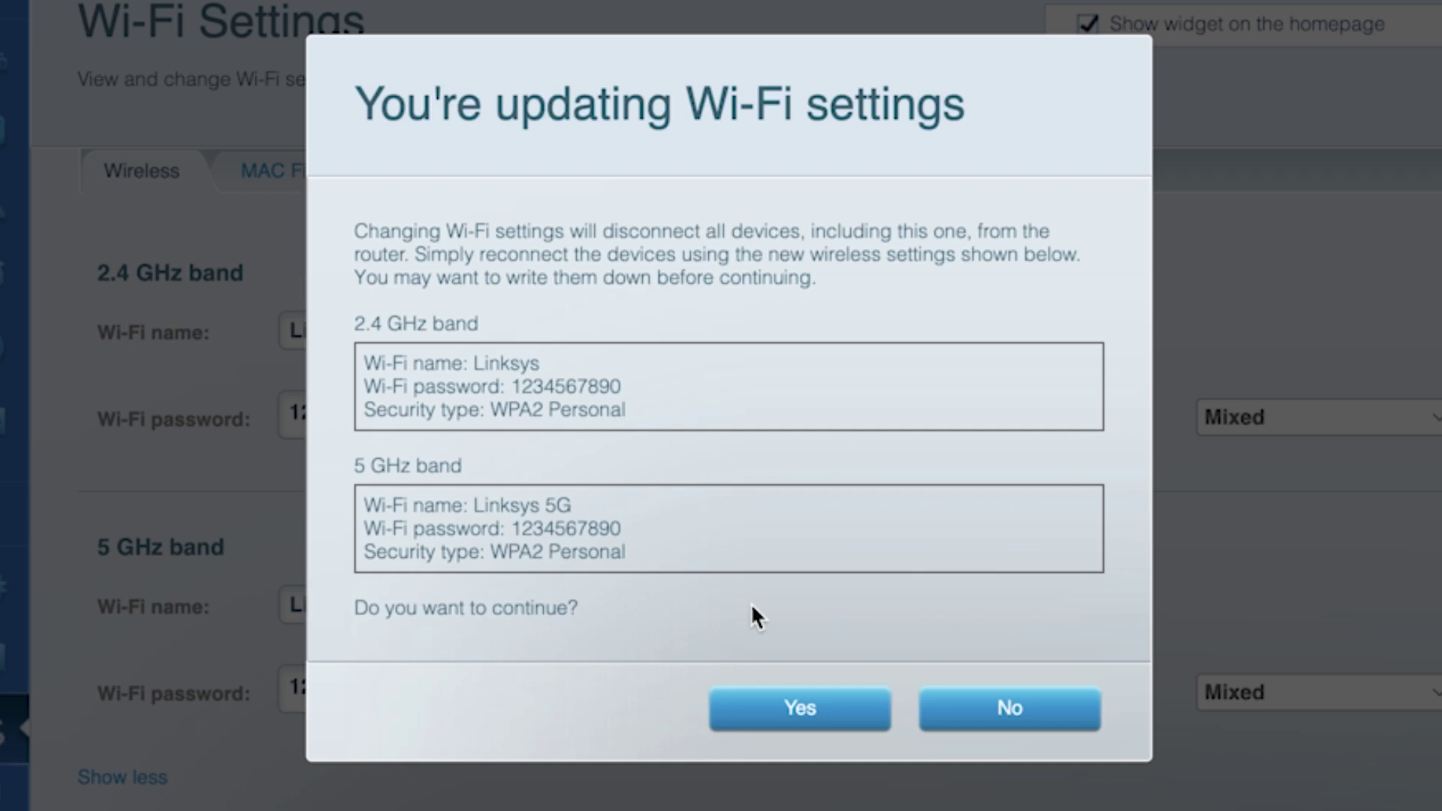
left_click(771, 708)
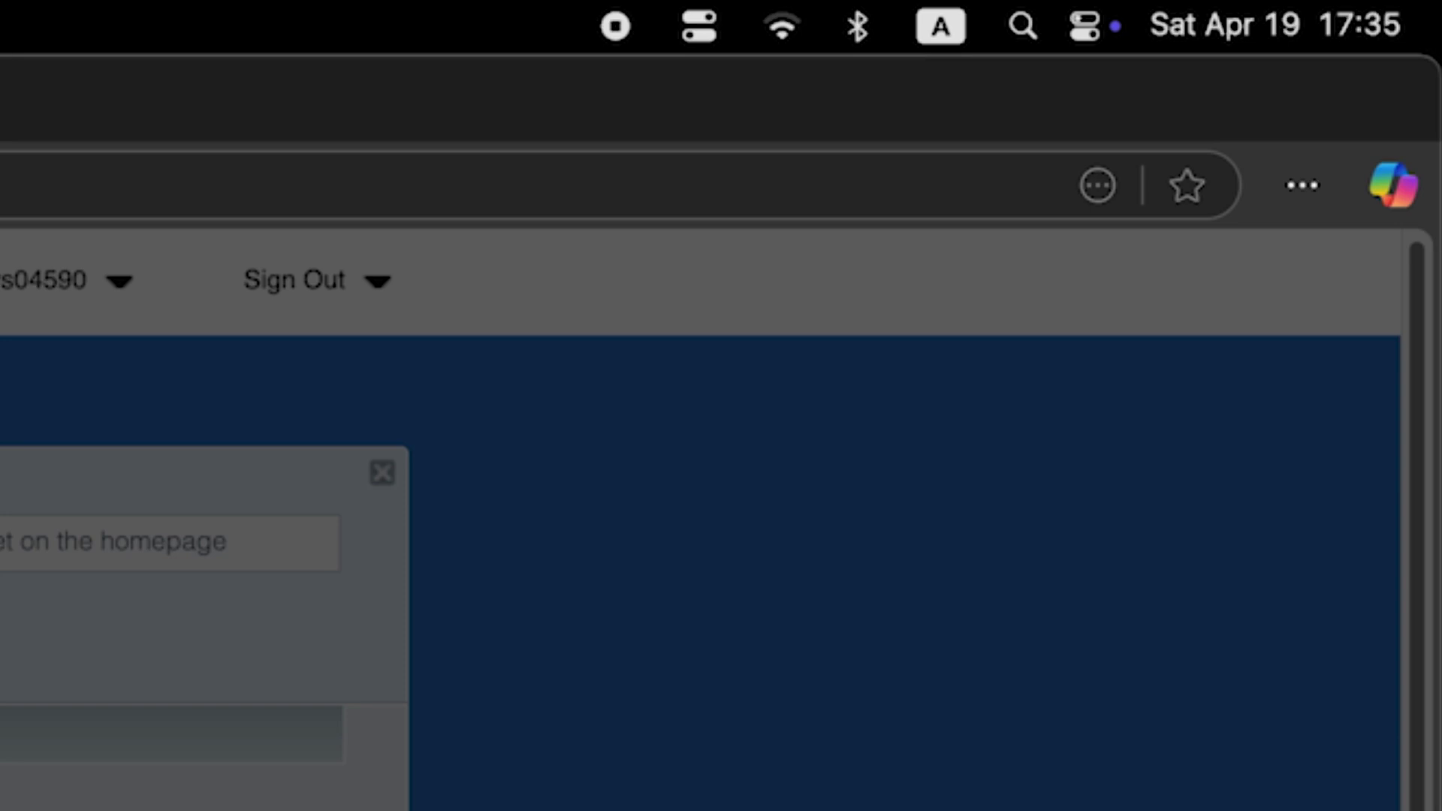
- Connect the Mac to the Linksys network and dismiss the Applying Changes notice
left_click(786, 25)
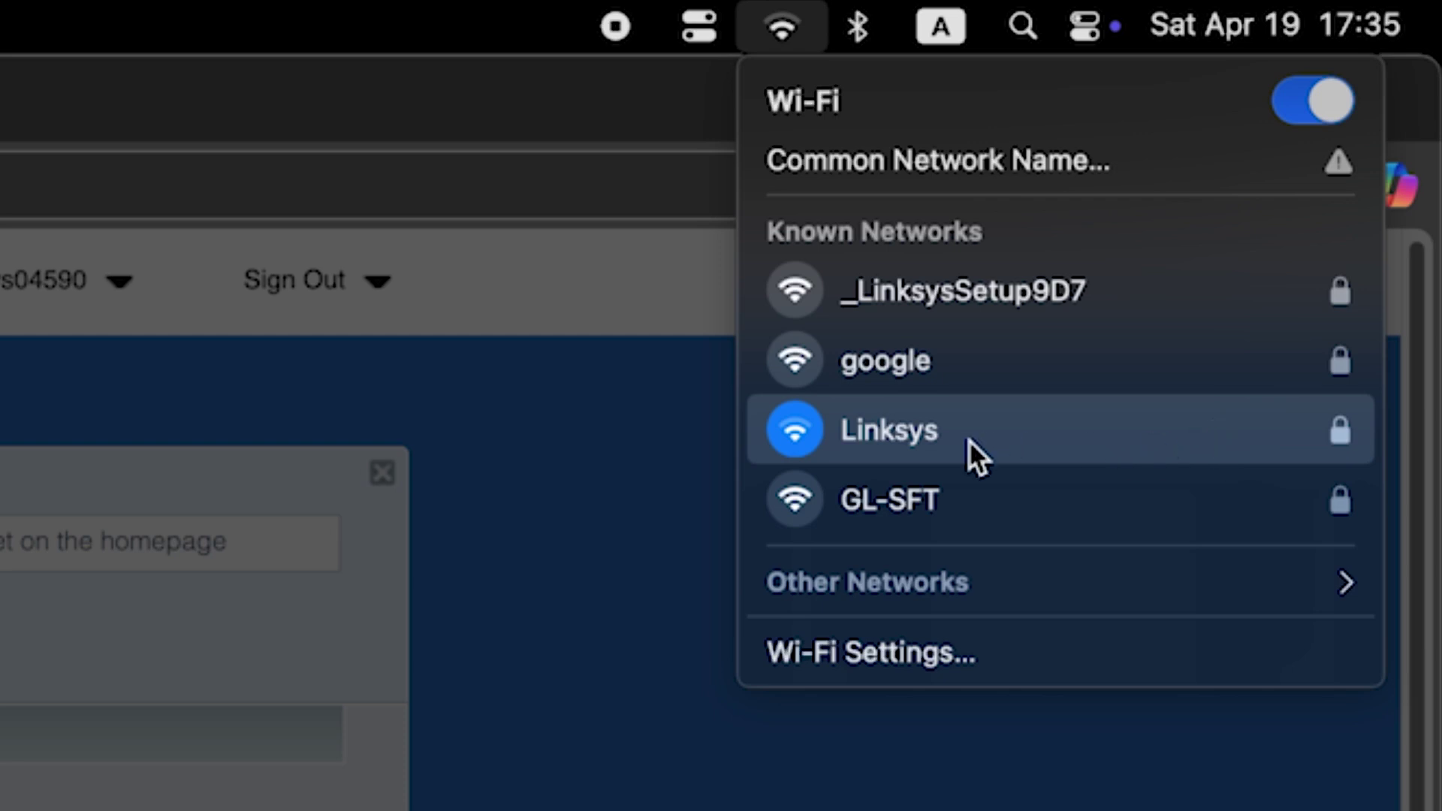
left_click(1160, 439)
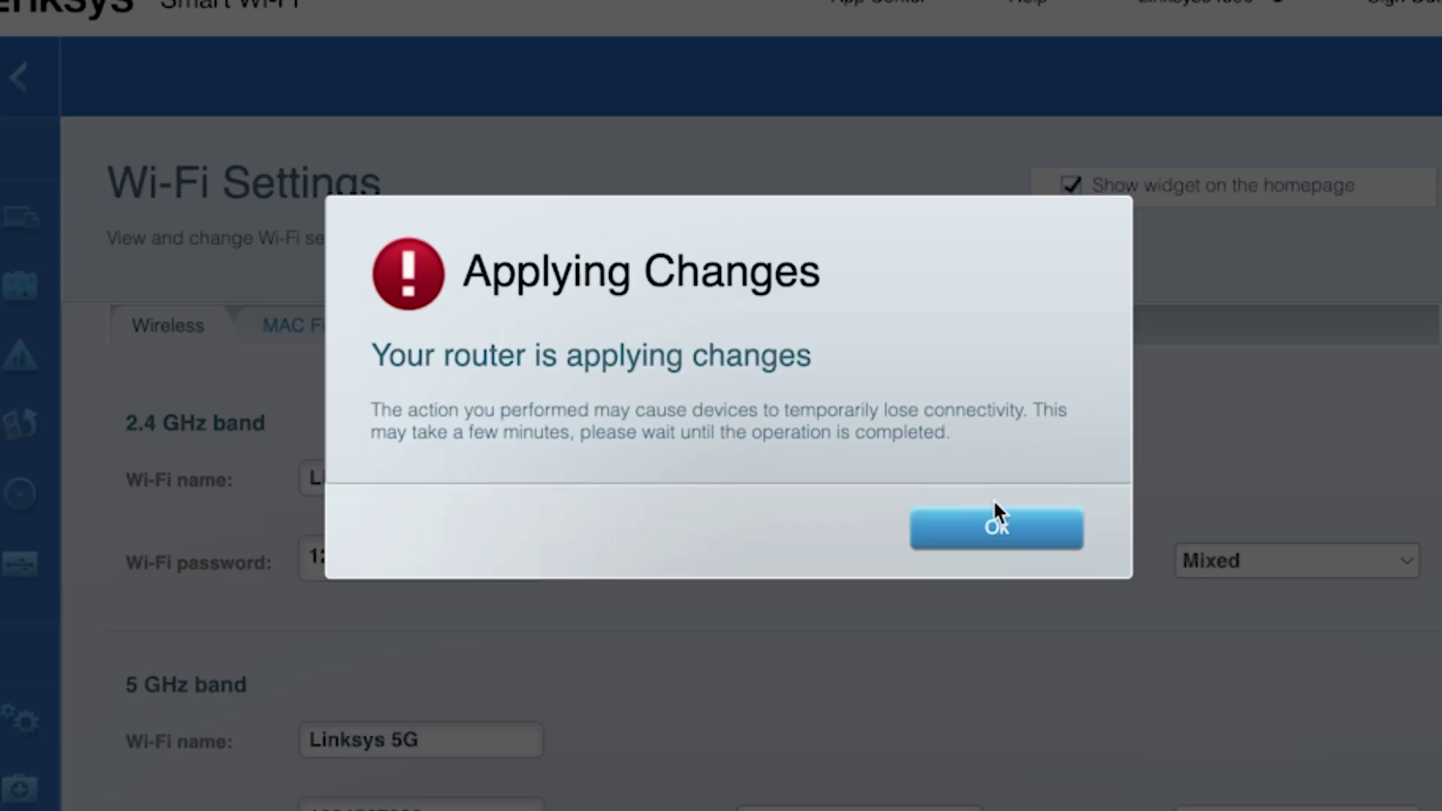
left_click(992, 529)
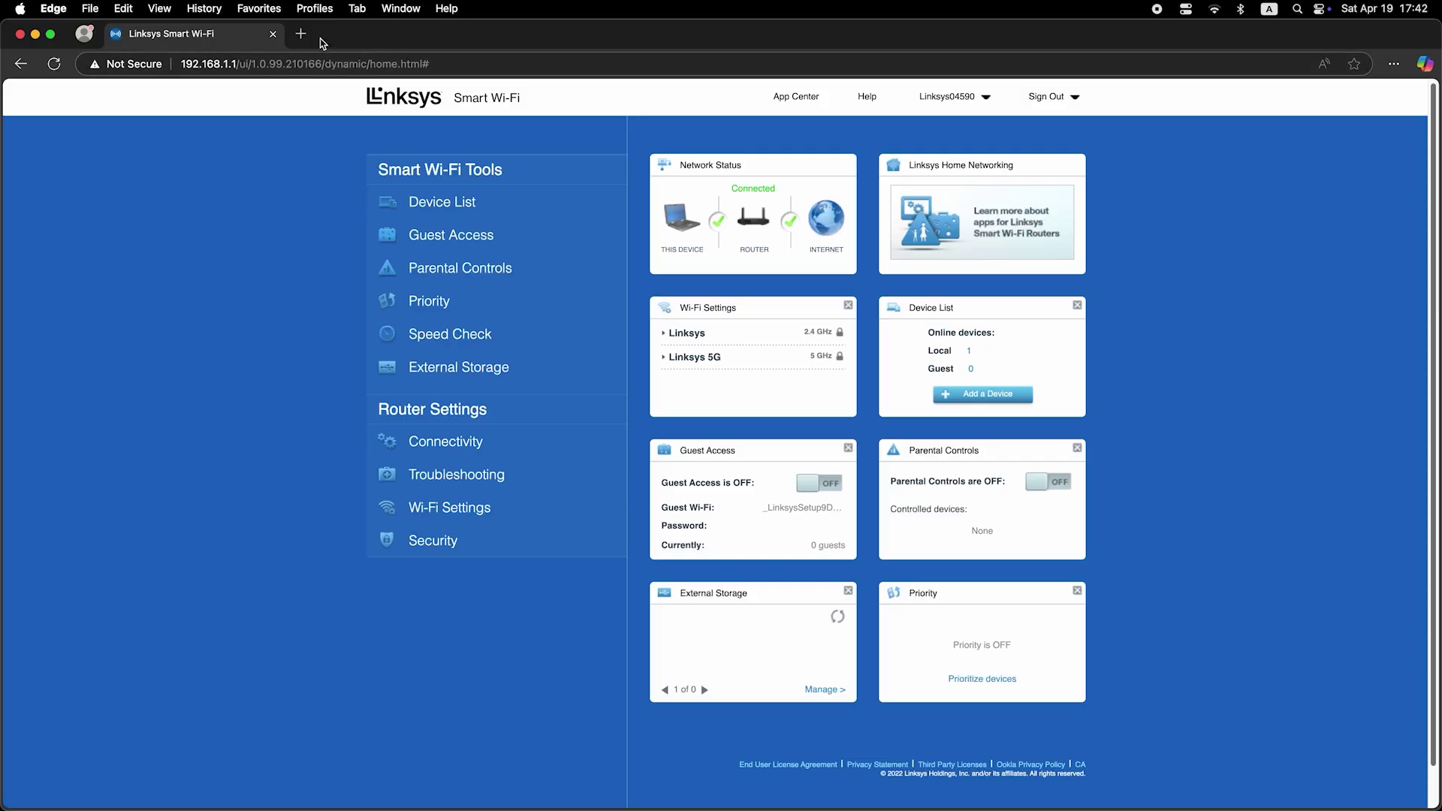
- Run a test Bing search for 'hghghghg' in a new Edge tab
left_click(301, 35)
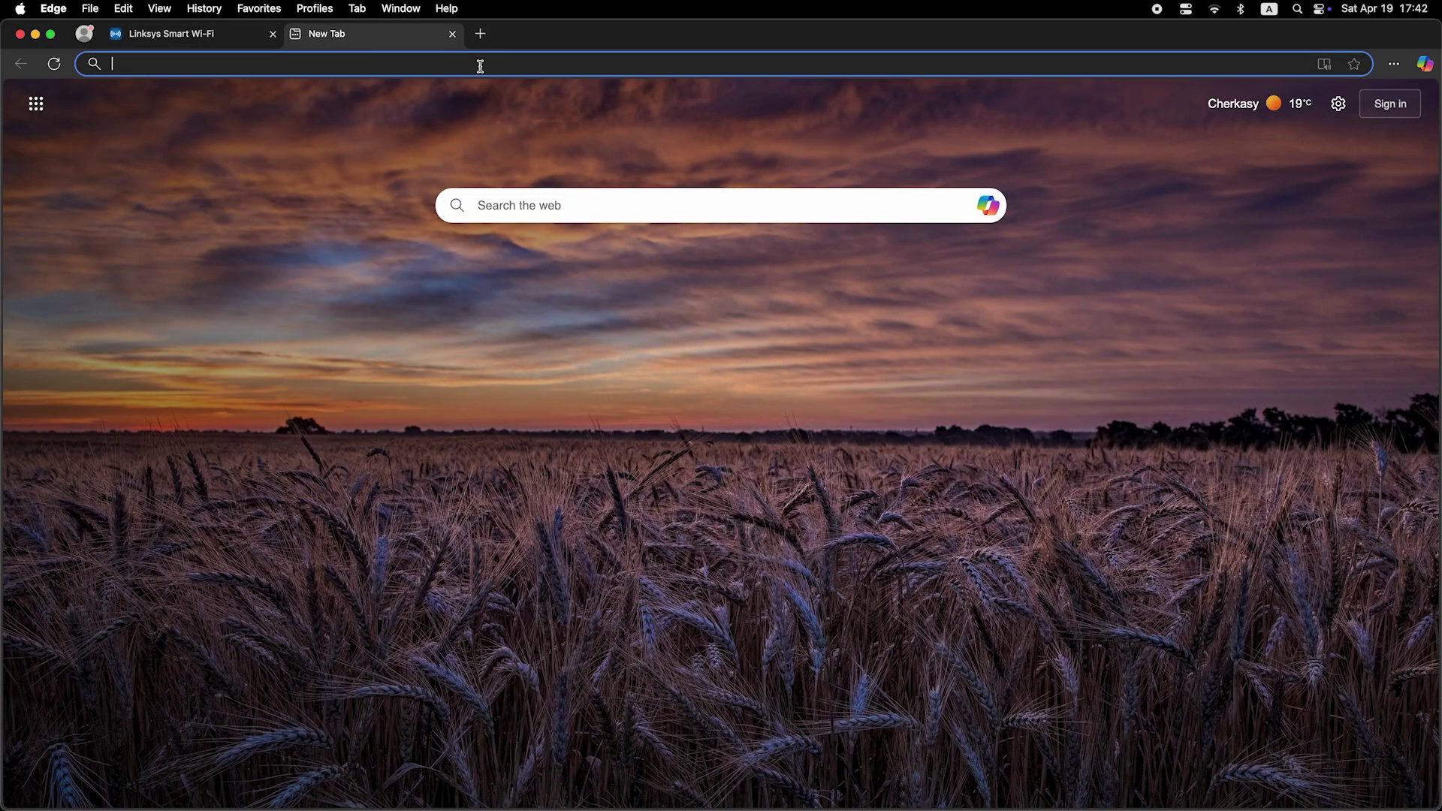
type("hghghghg")
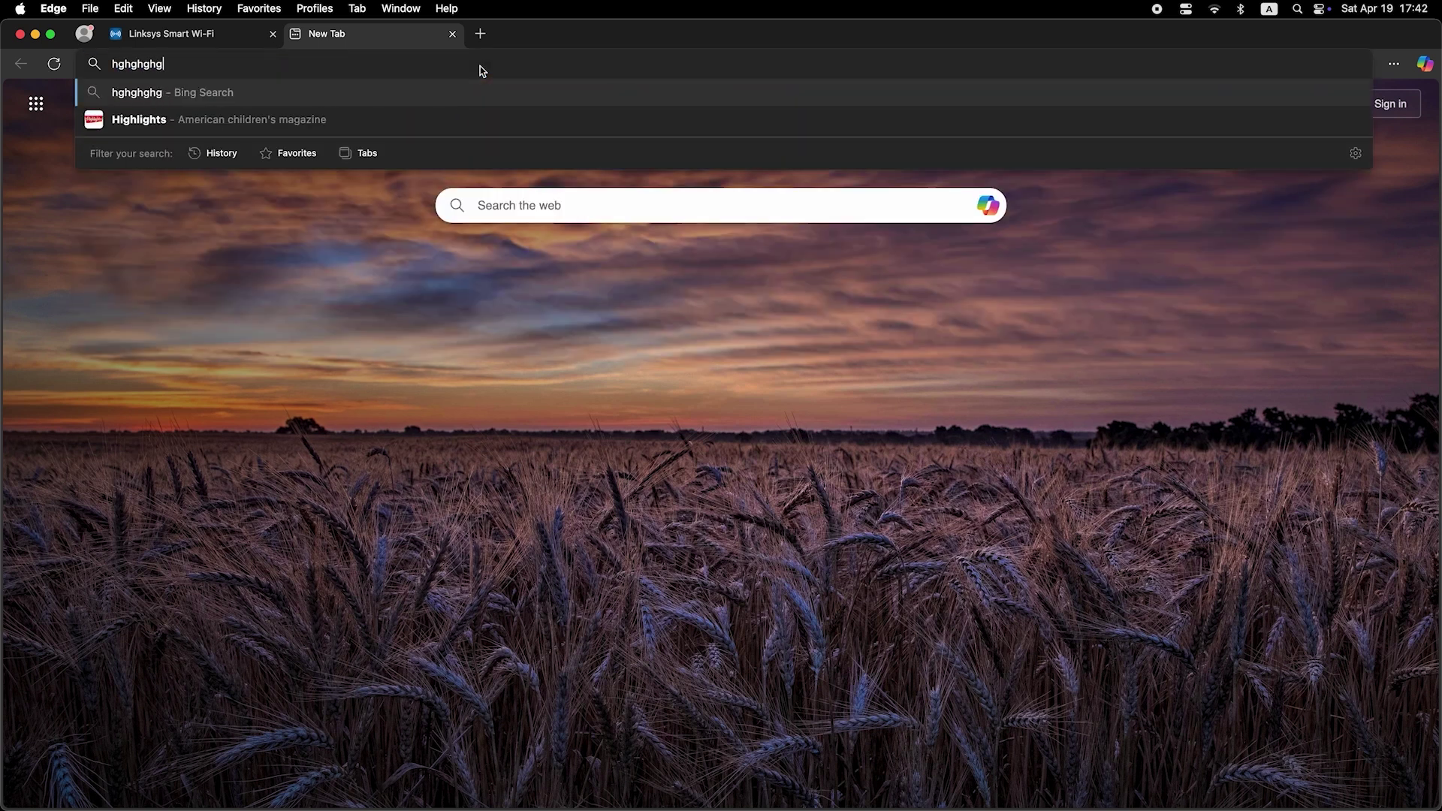
key("Return")
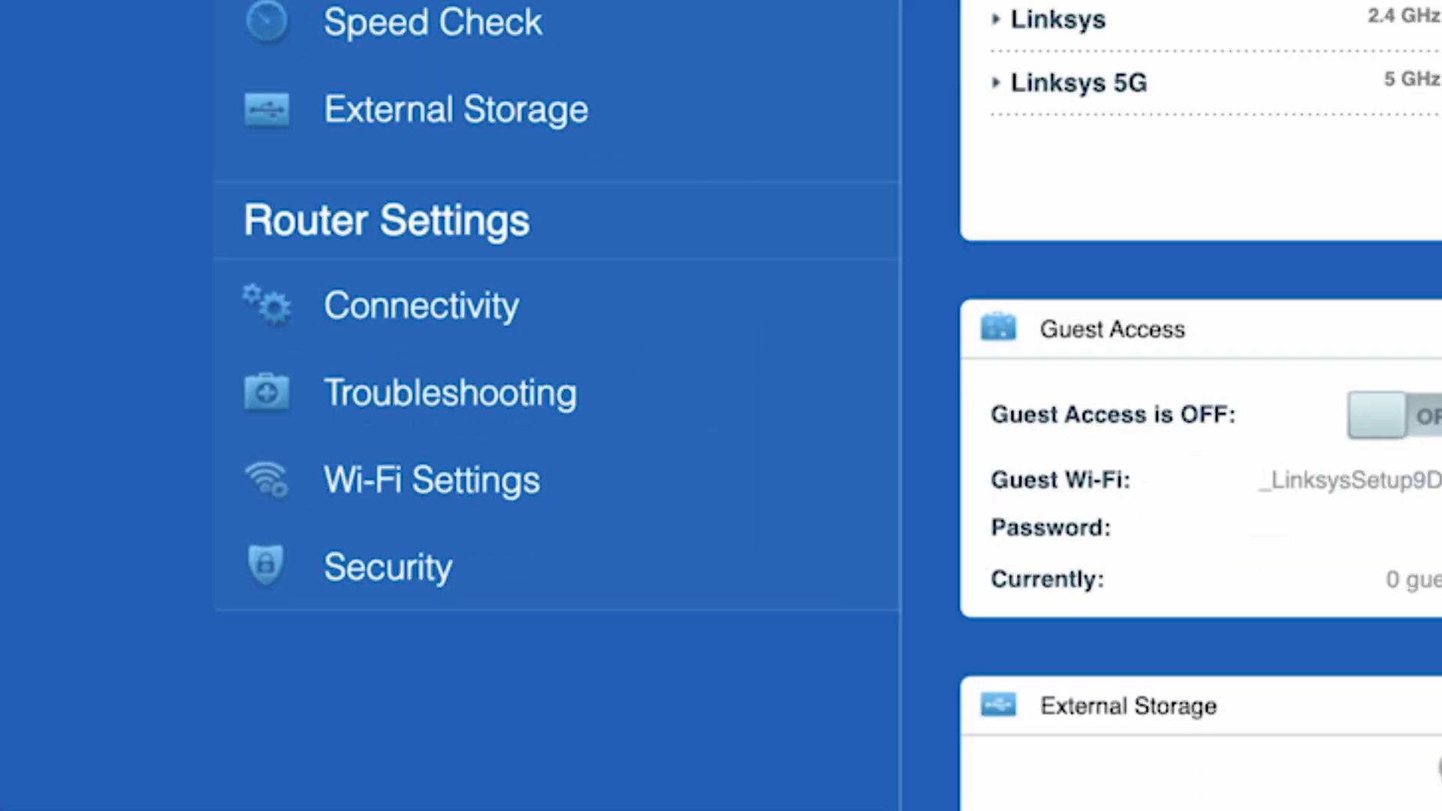
left_click(557, 296)
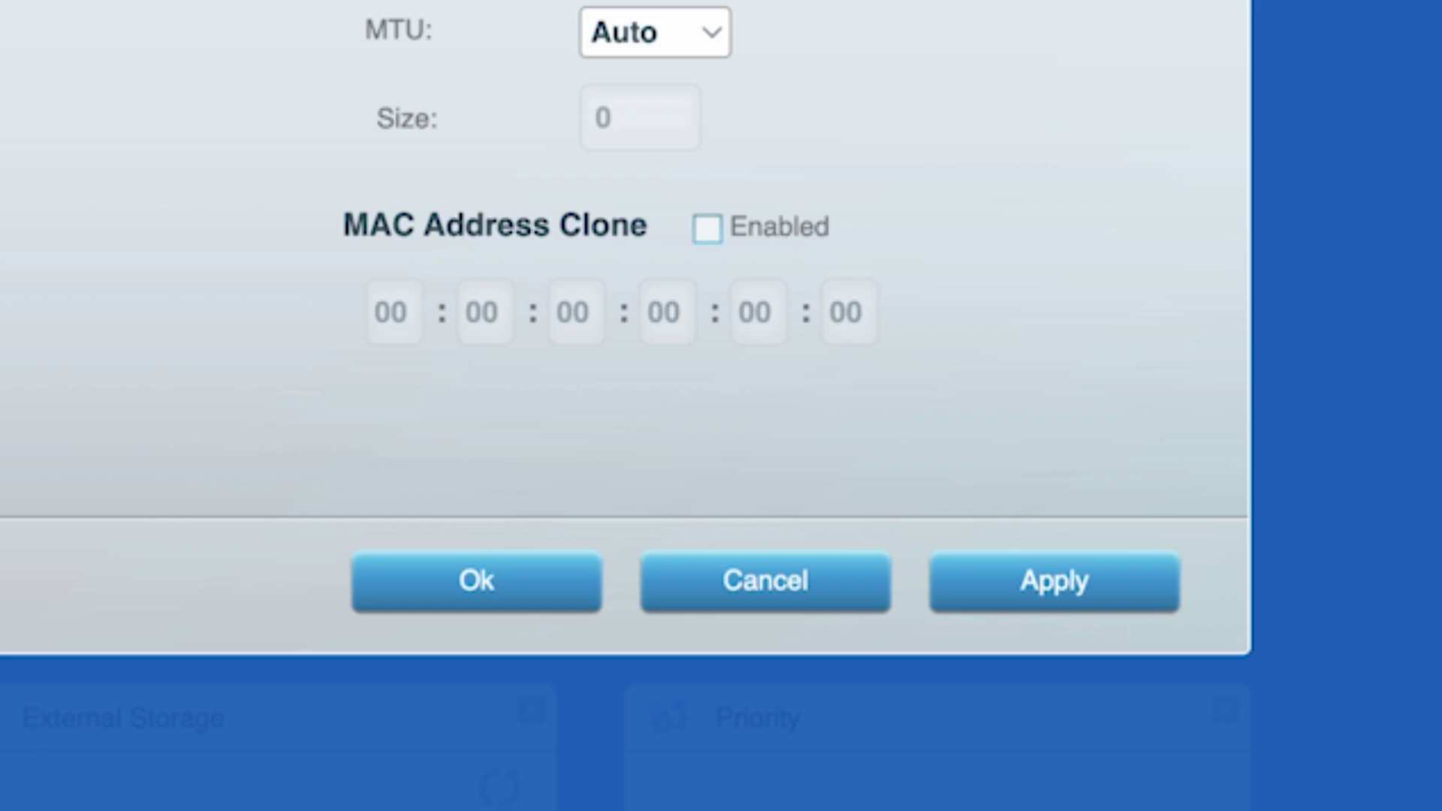
left_click(706, 227)
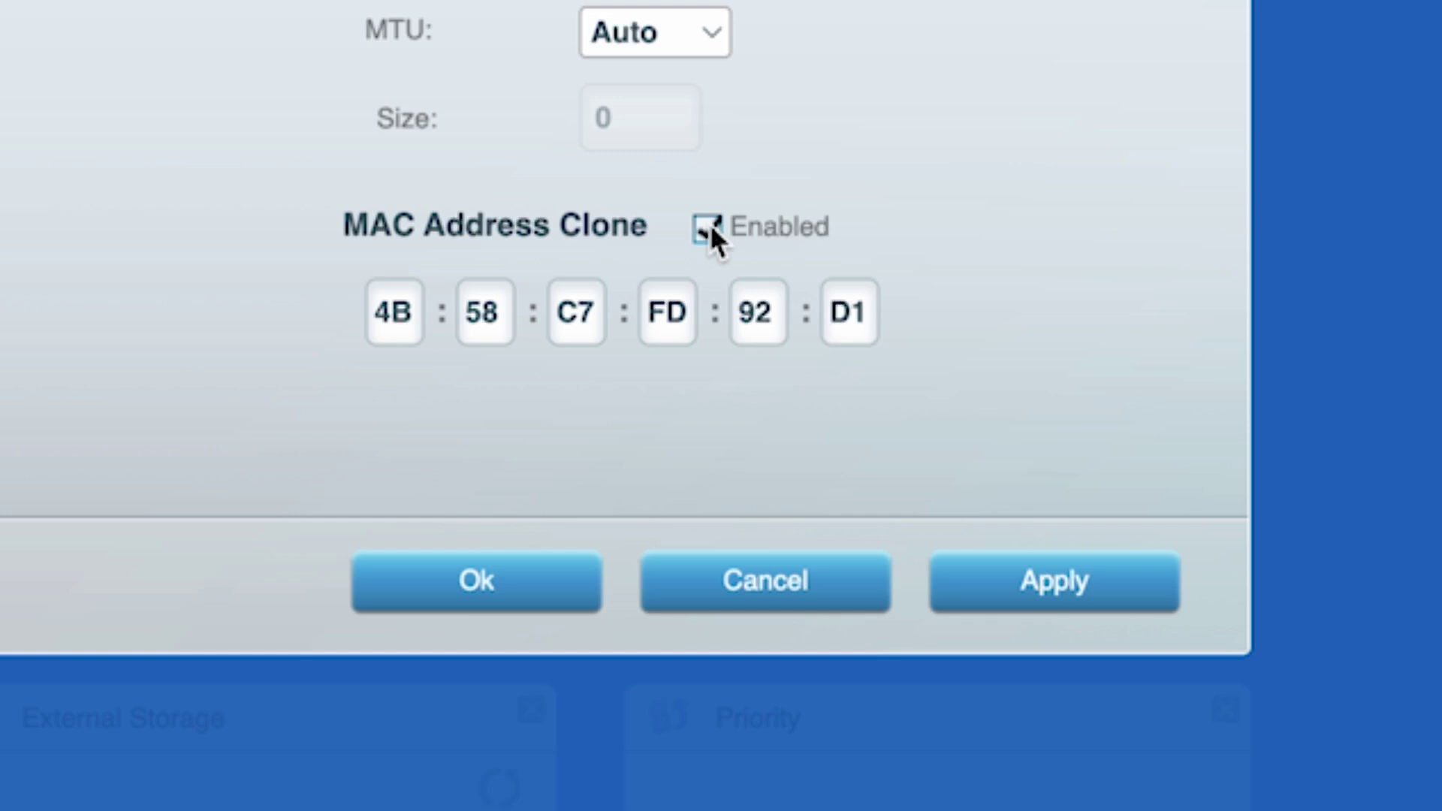
left_click(1059, 593)
left_click(705, 227)
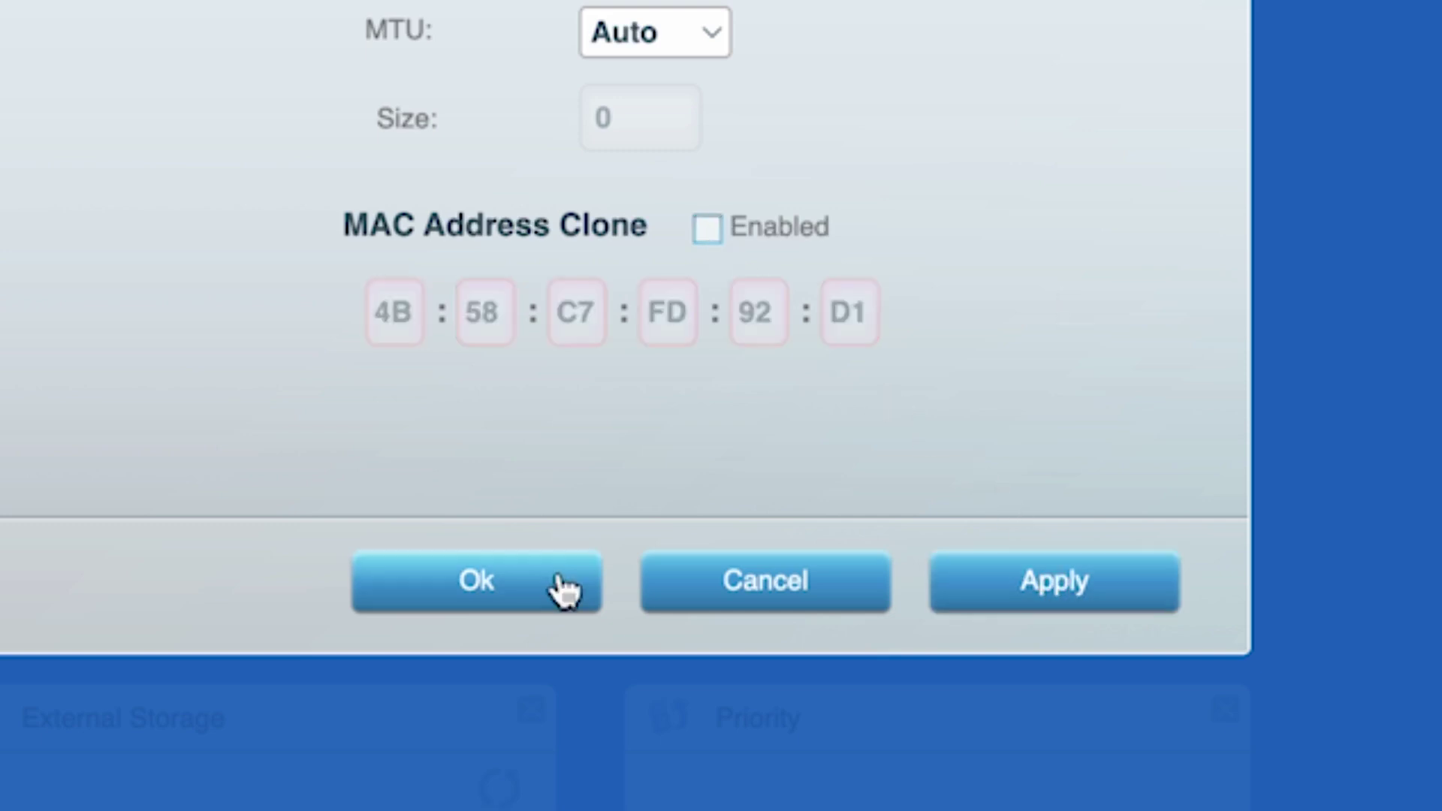
left_click(563, 590)
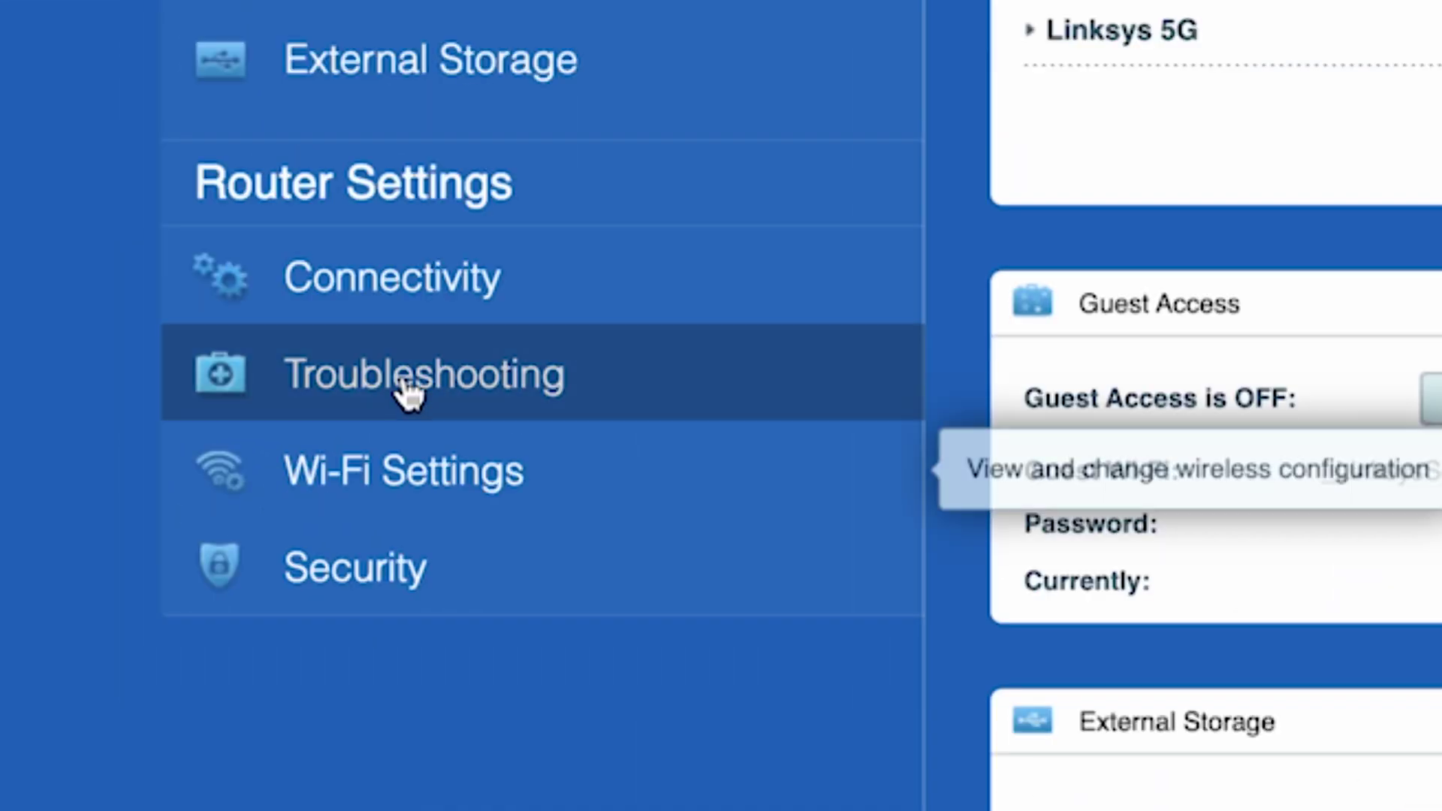
- Restart the mesh WiFi system from Troubleshooting's Diagnostics tab and confirm the restart
left_click(254, 575)
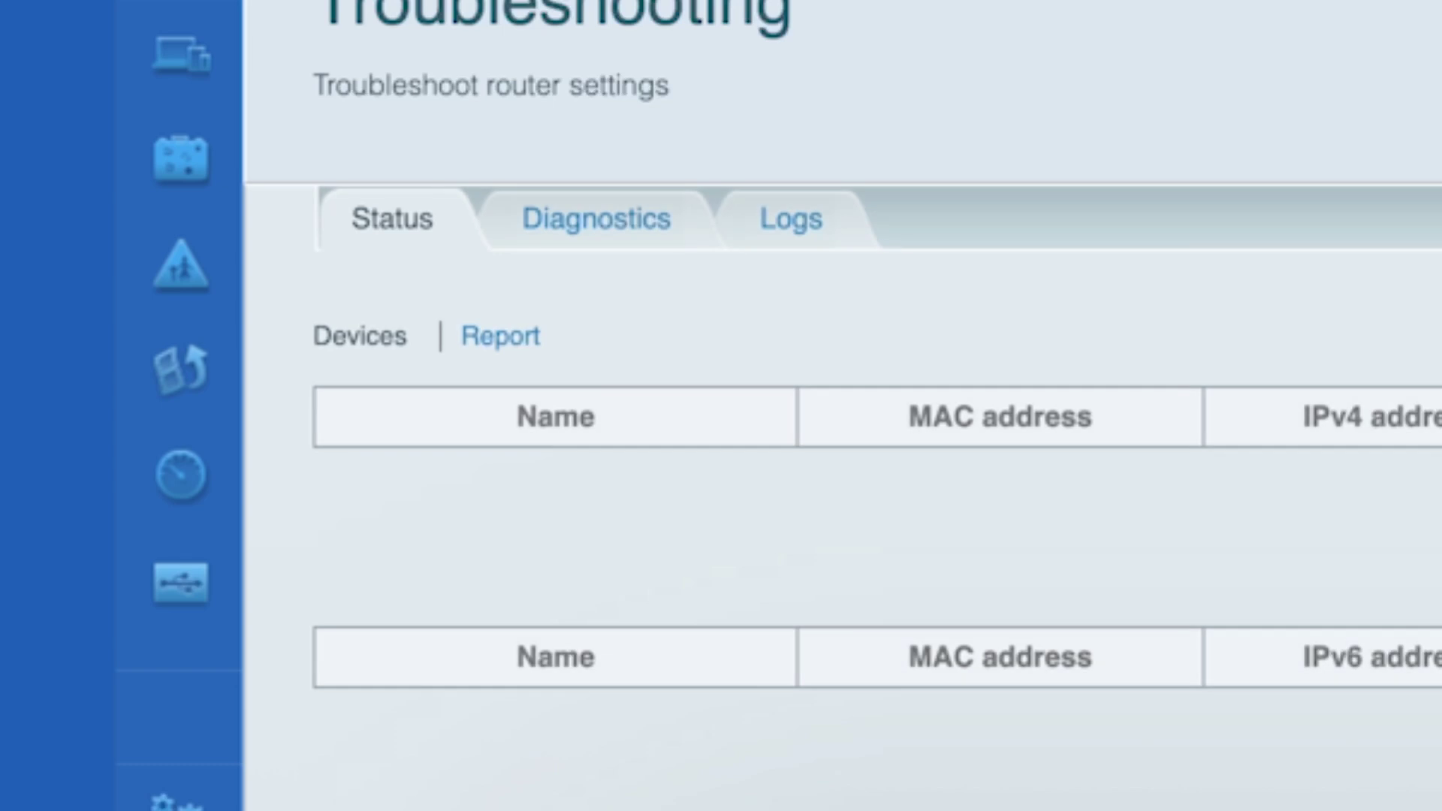
left_click(601, 225)
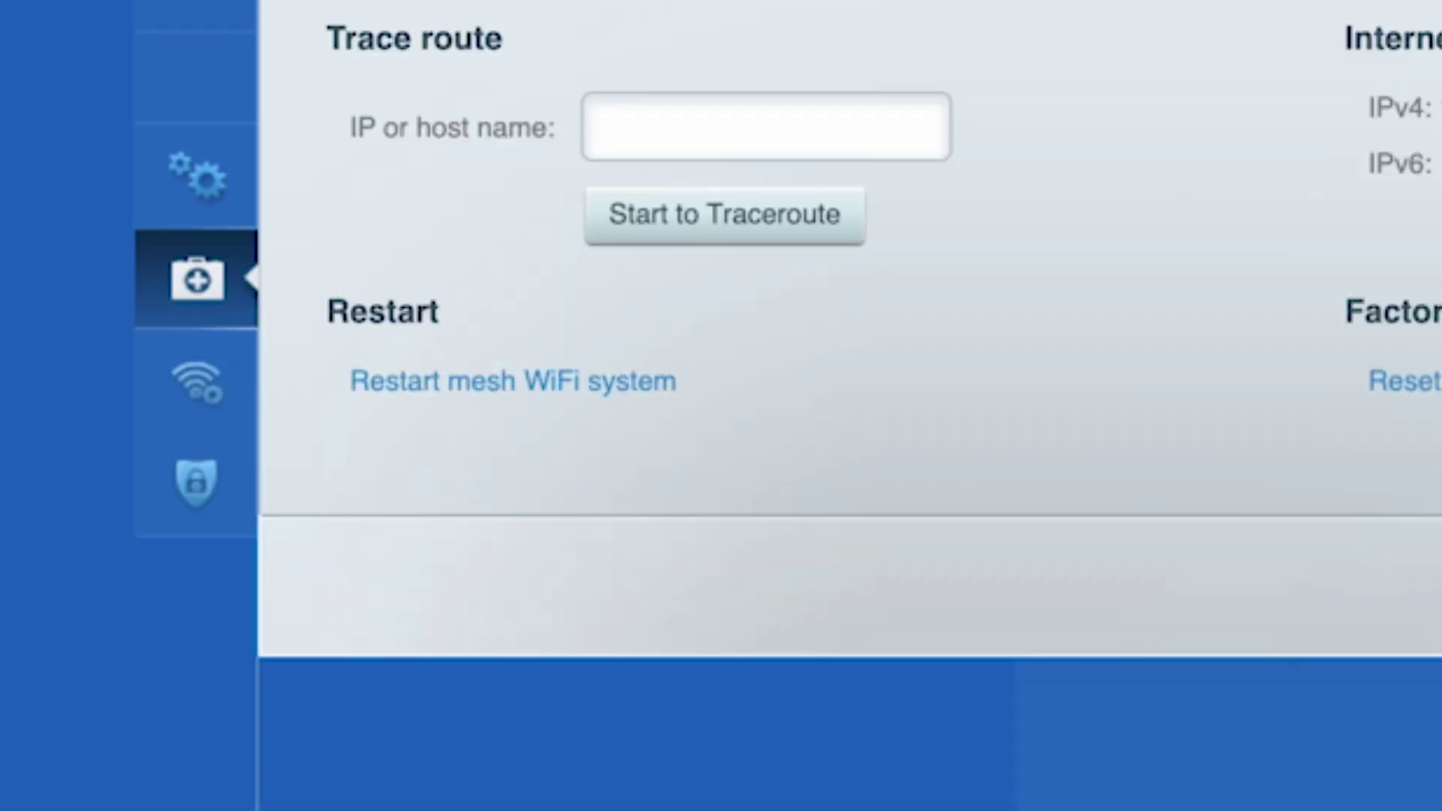
left_click(534, 379)
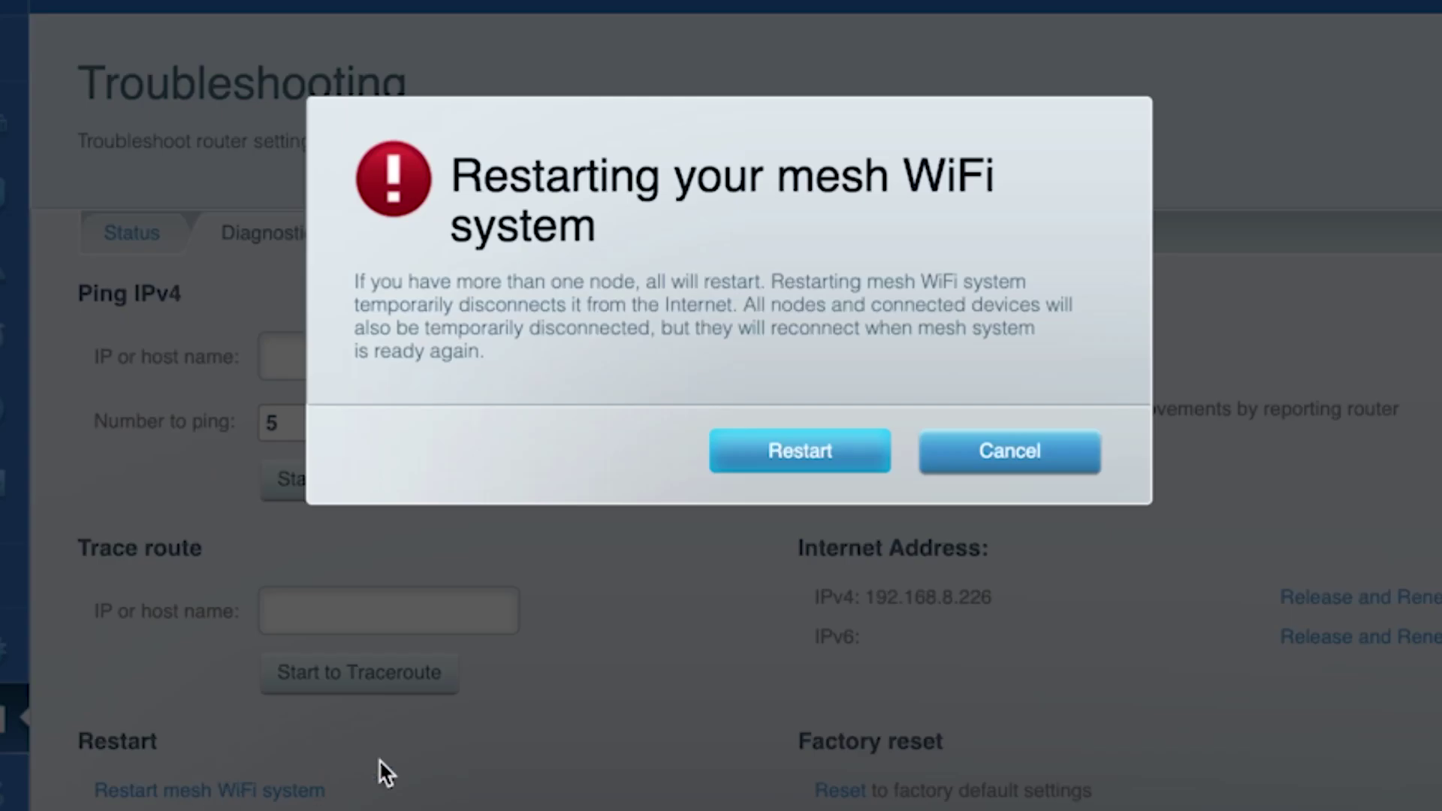
left_click(805, 459)
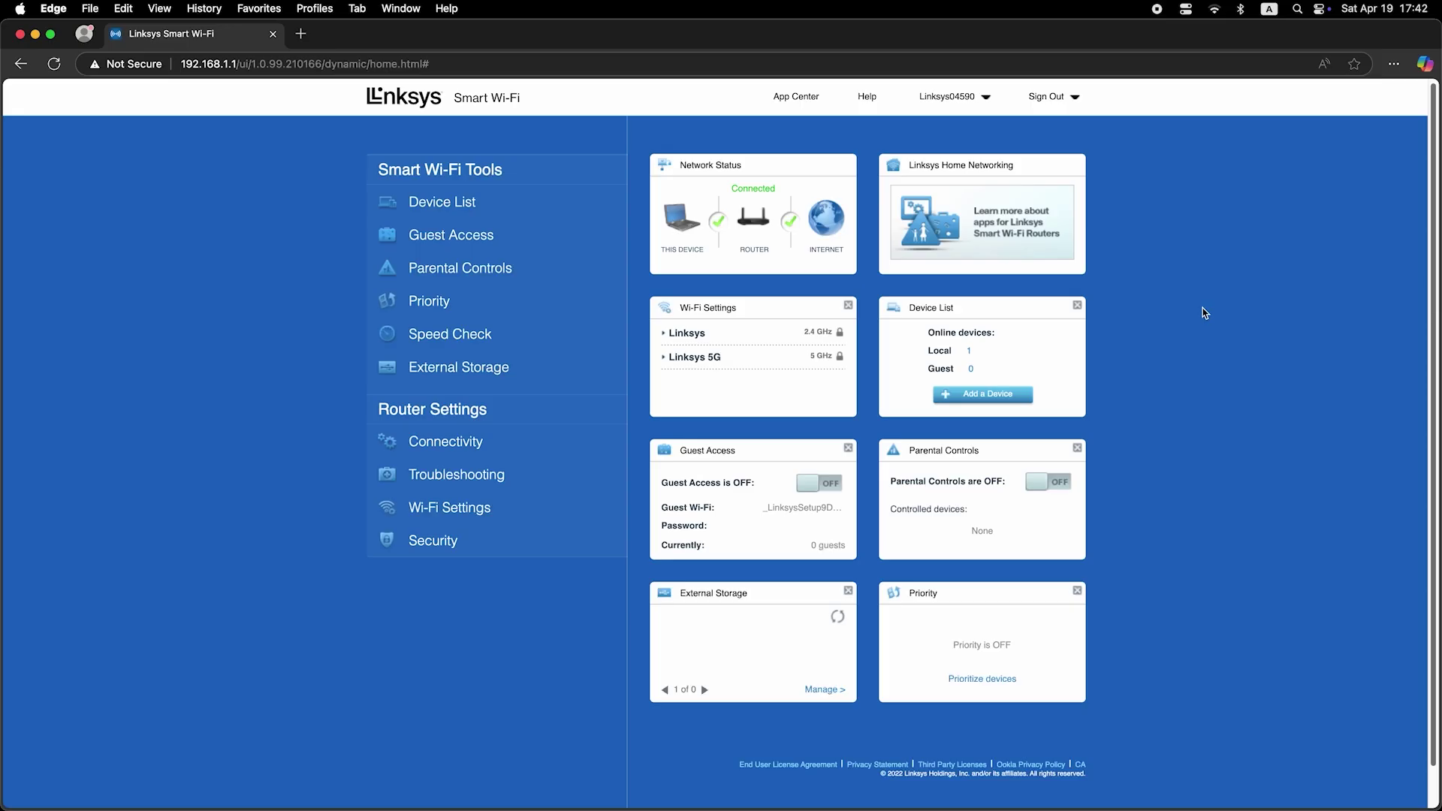
- After the restart, run a test Bing search for 'hghghghg' in a new Edge tab
left_click(302, 35)
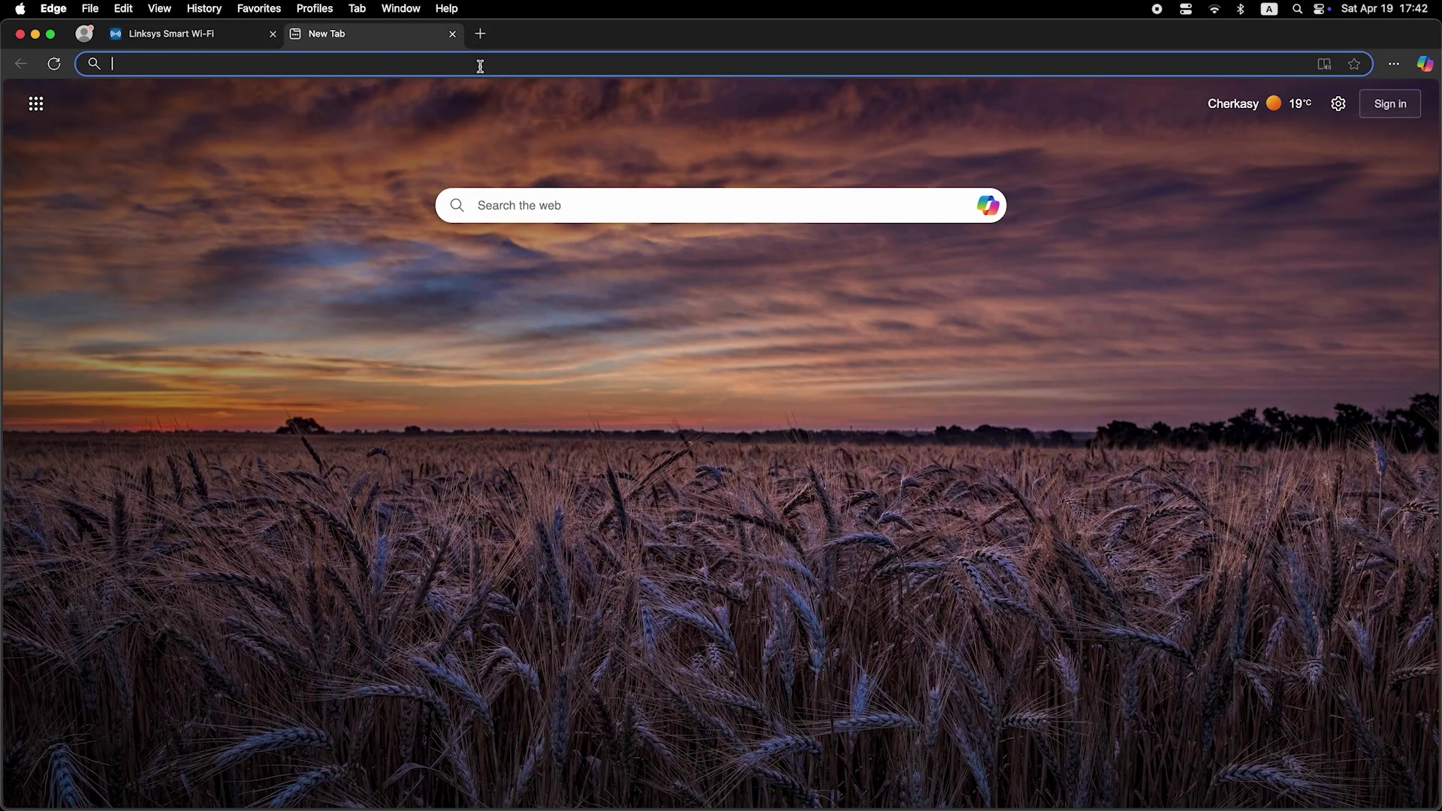
type("hghghghg")
key("Return")
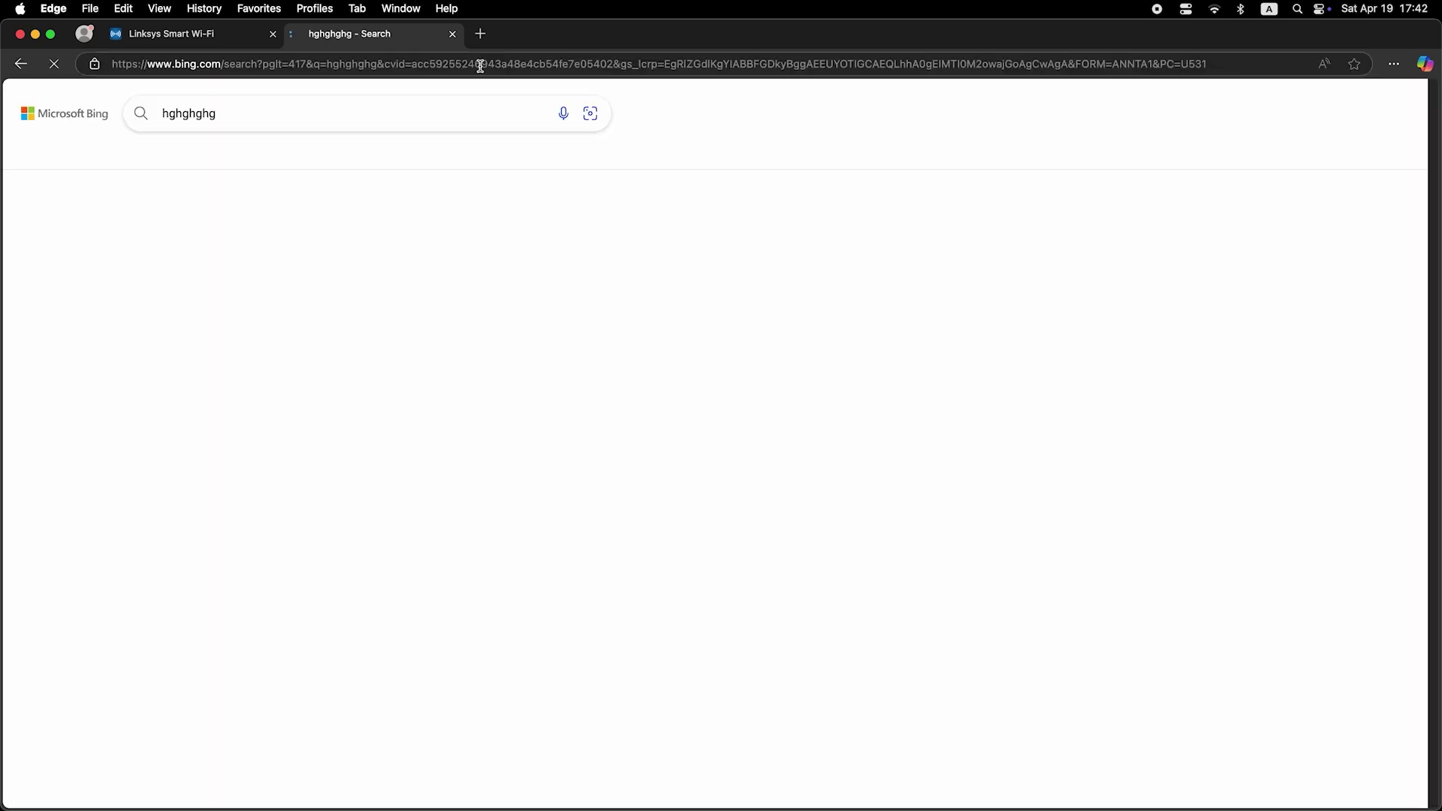